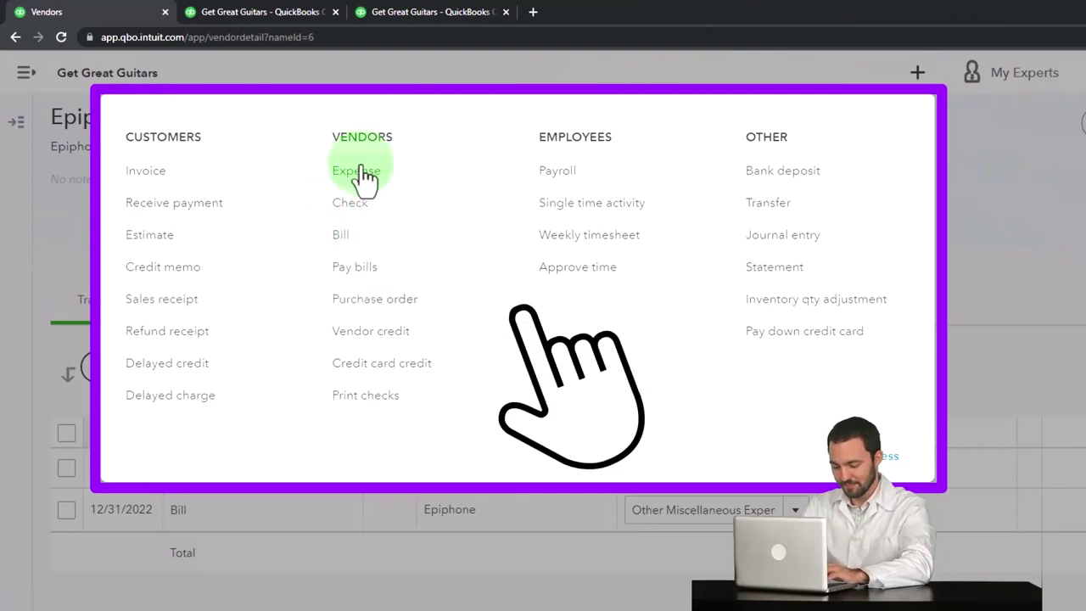
Open a new purchase order and start adding Gibson USA as a new vendor.
left_click(420, 311)
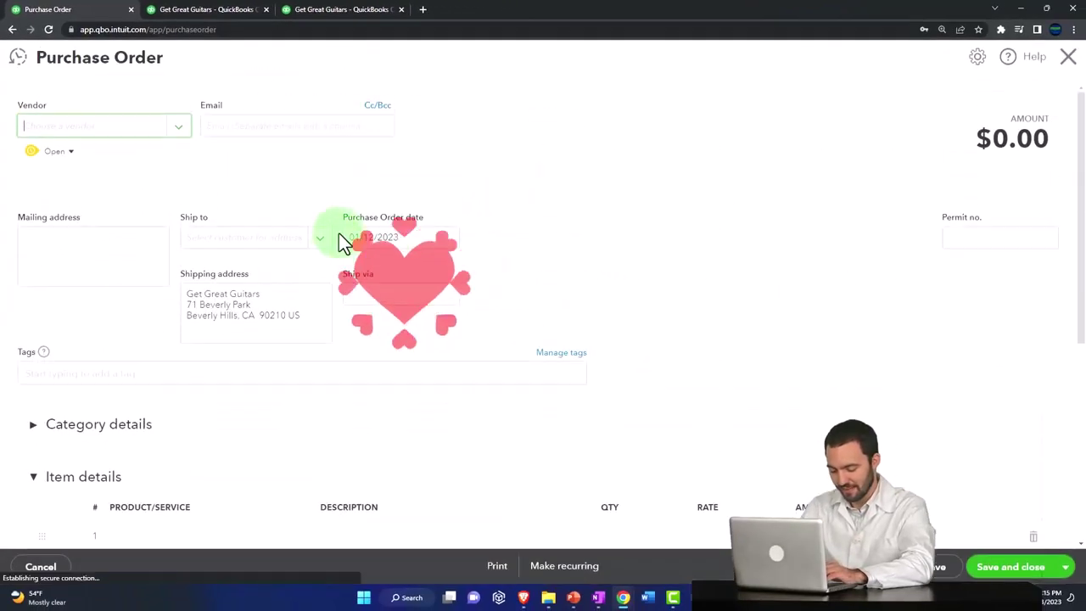
left_click(131, 161)
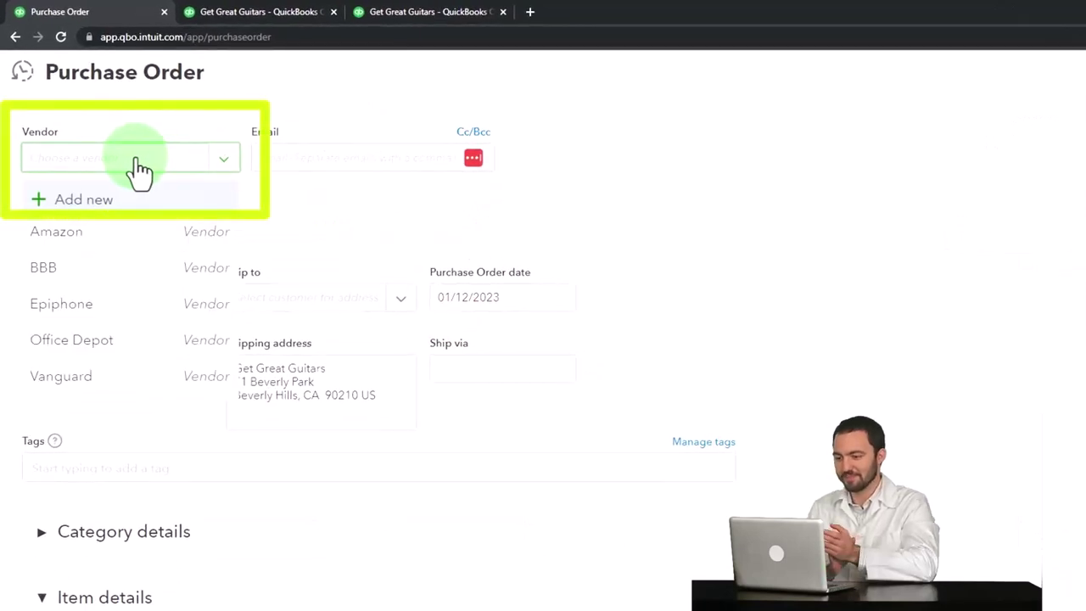
type("Gi")
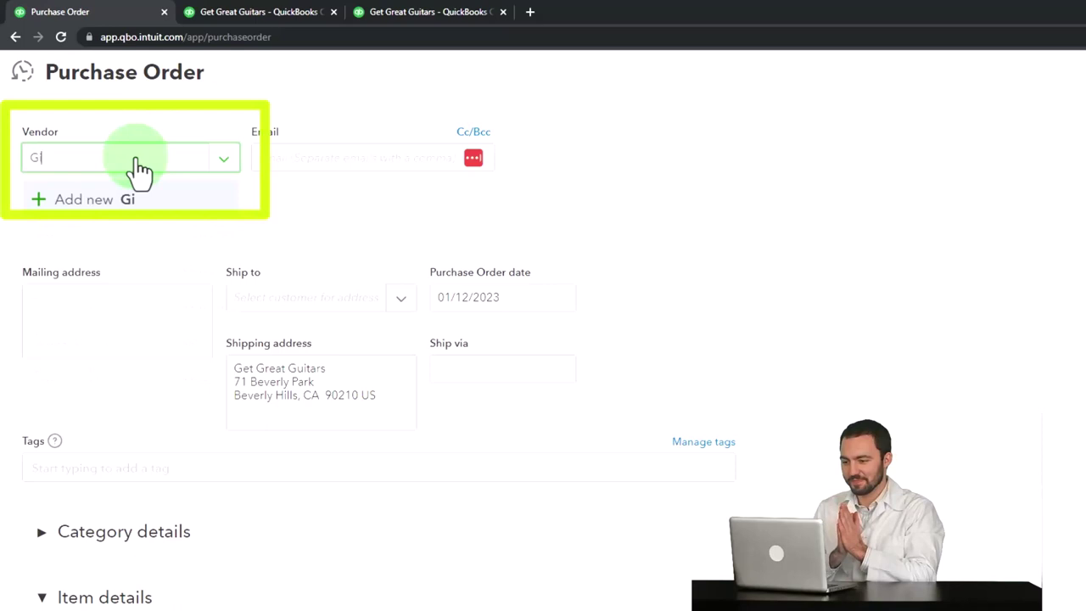
type("b")
key("BackSpace")
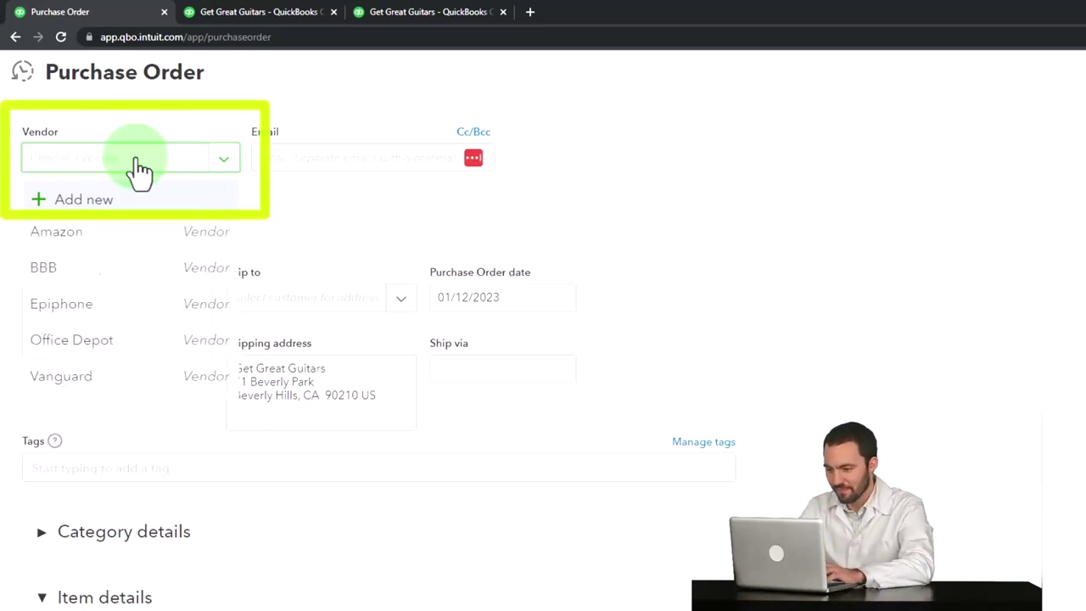
left_click(90, 169)
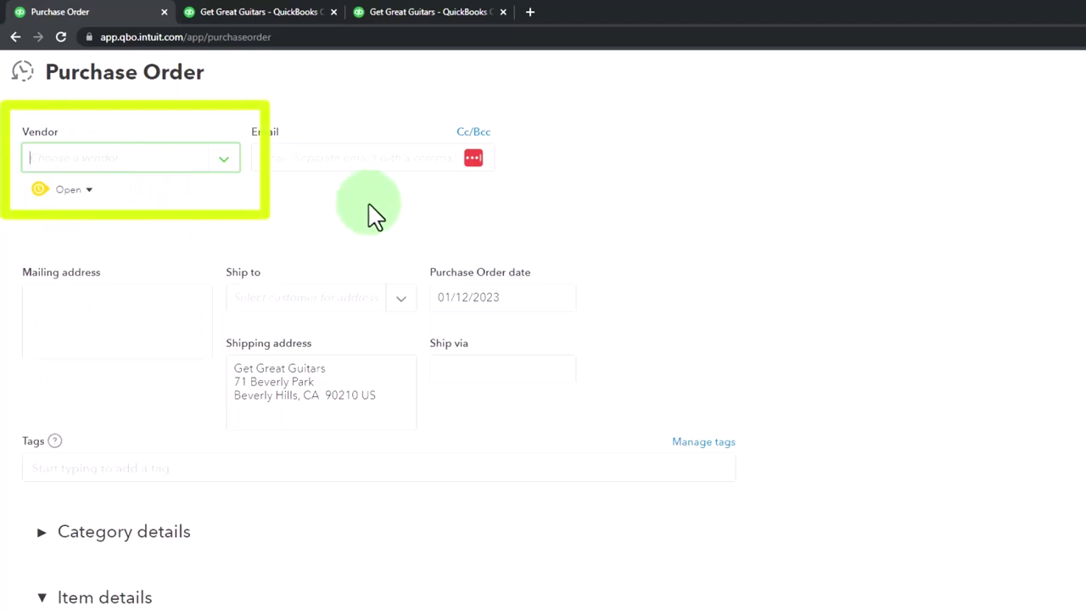
type("P")
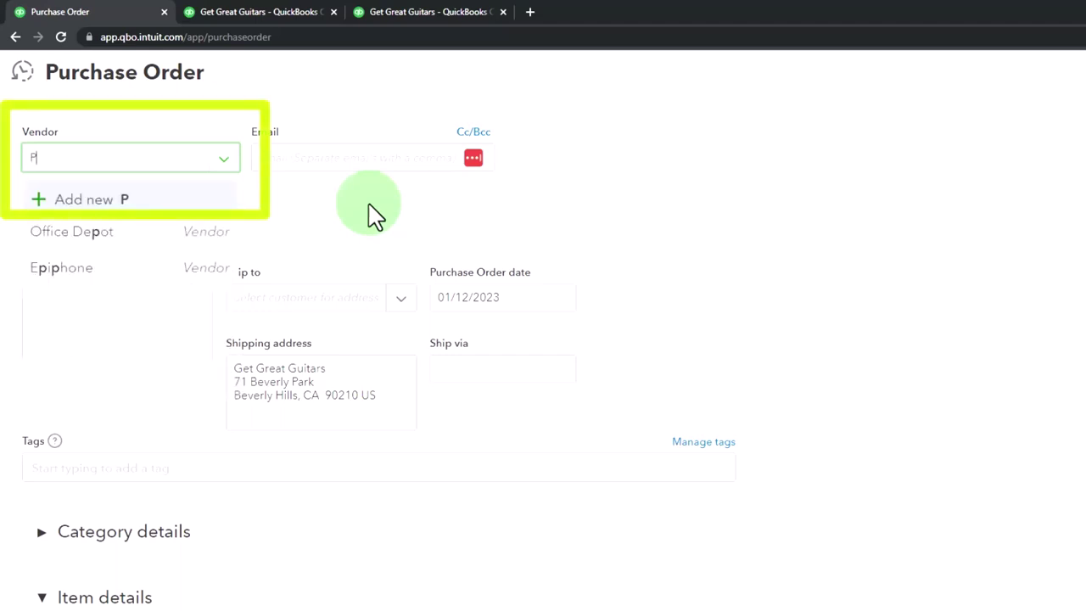
key("BackSpace")
type("Gibs")
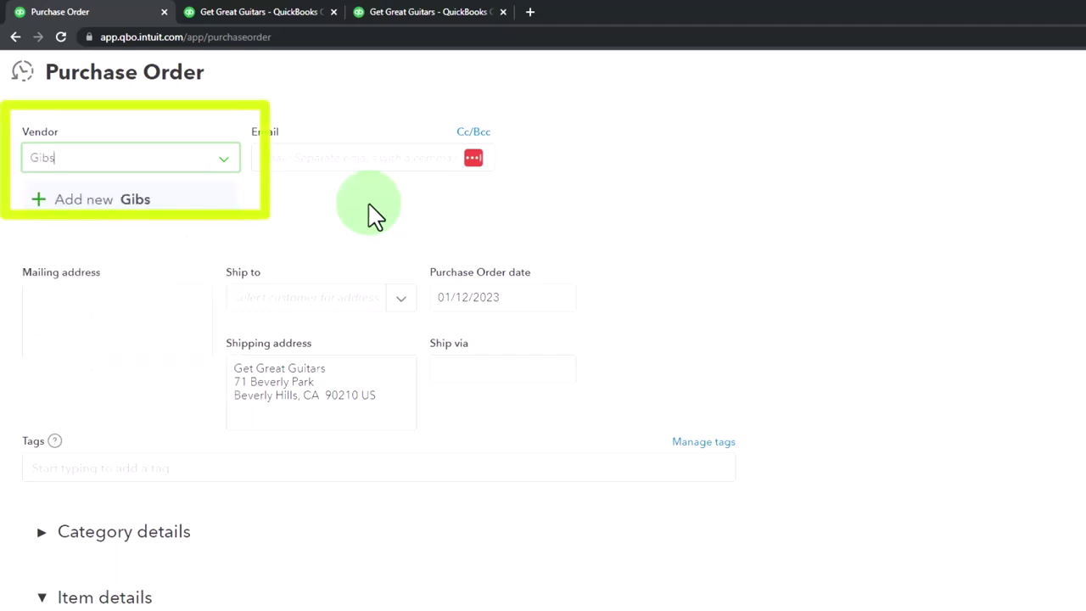
type("on USA")
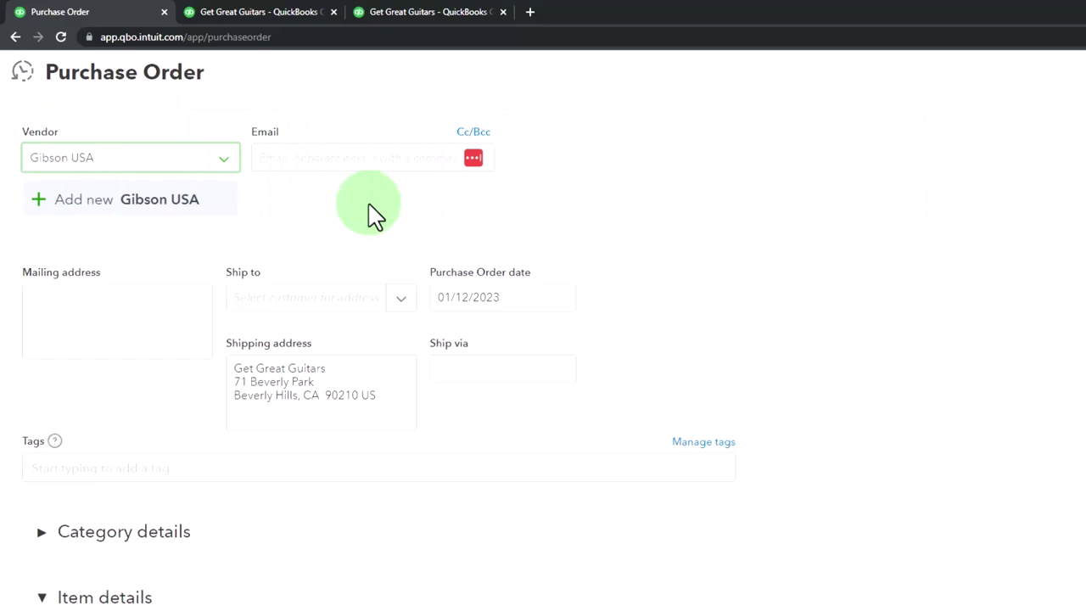
key("Return")
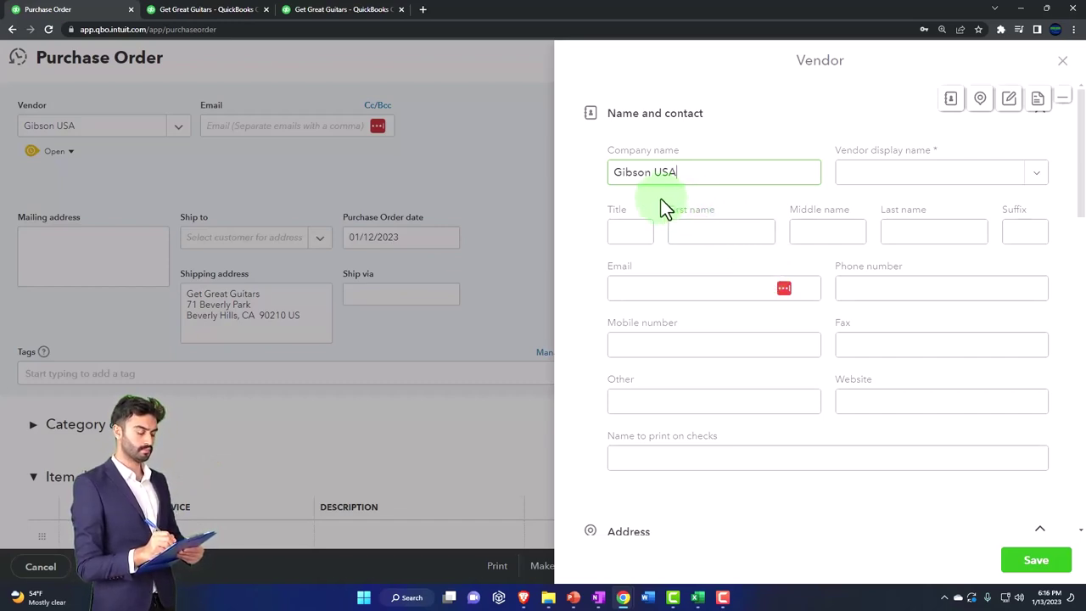
Set the new vendor's display name to Gibson USA and save the vendor.
left_click(1013, 568)
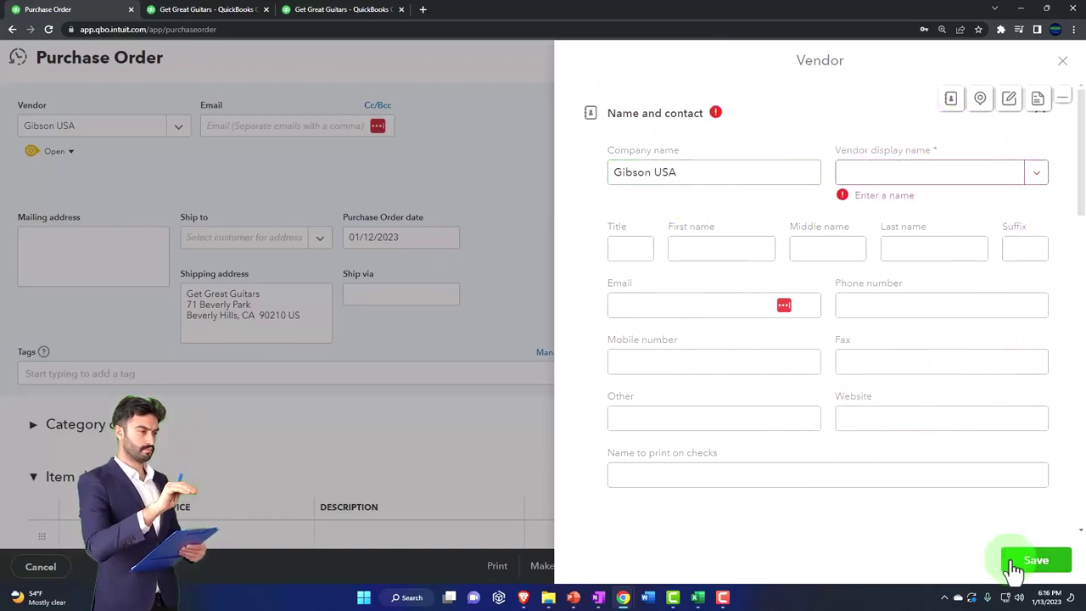
left_click(871, 180)
type("Gibso")
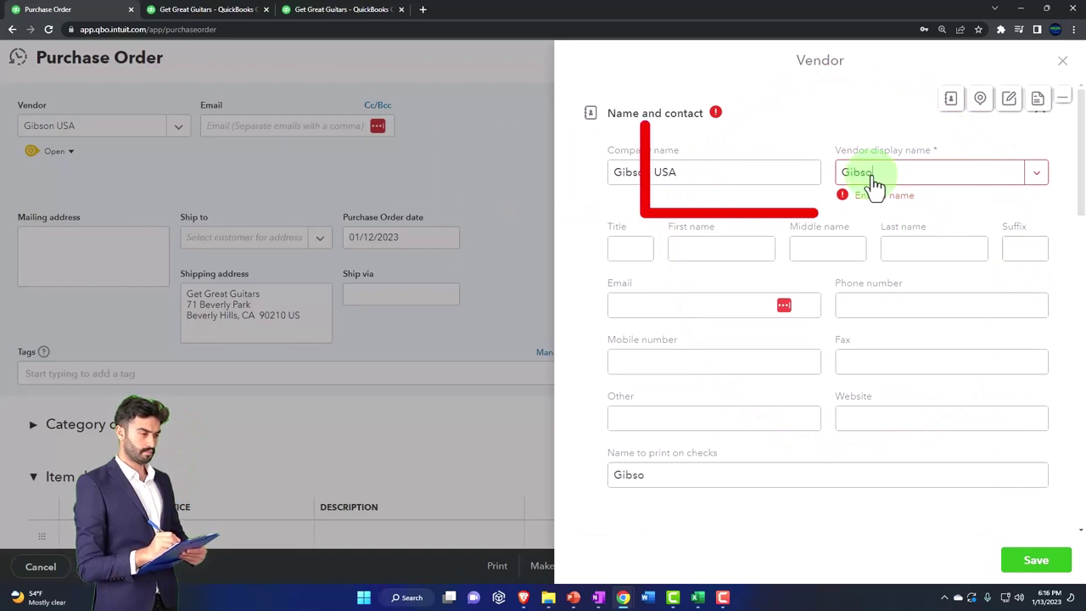
type("n USA")
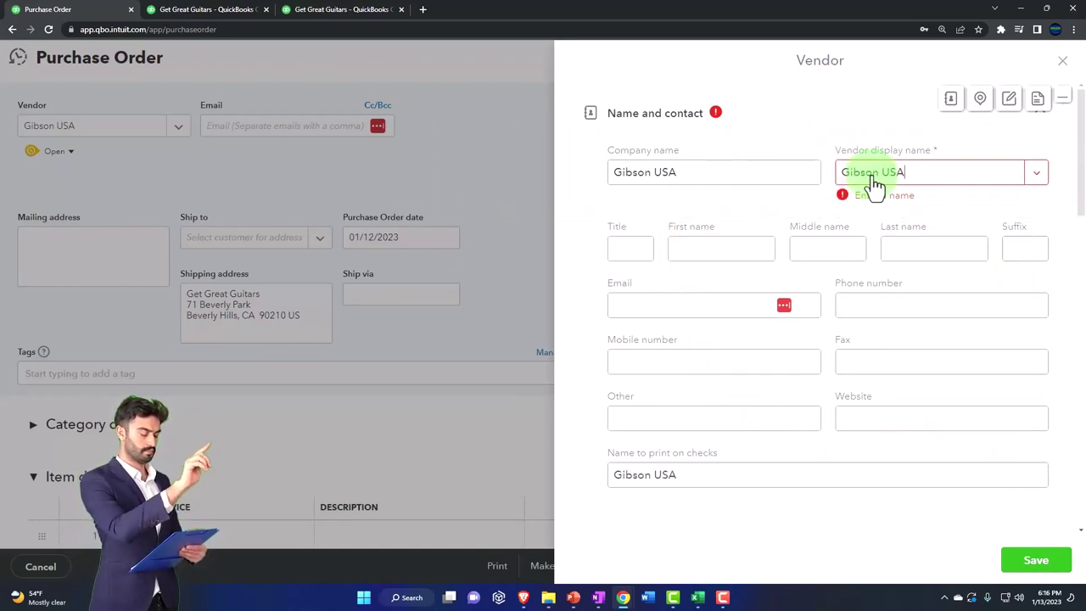
key("Tab")
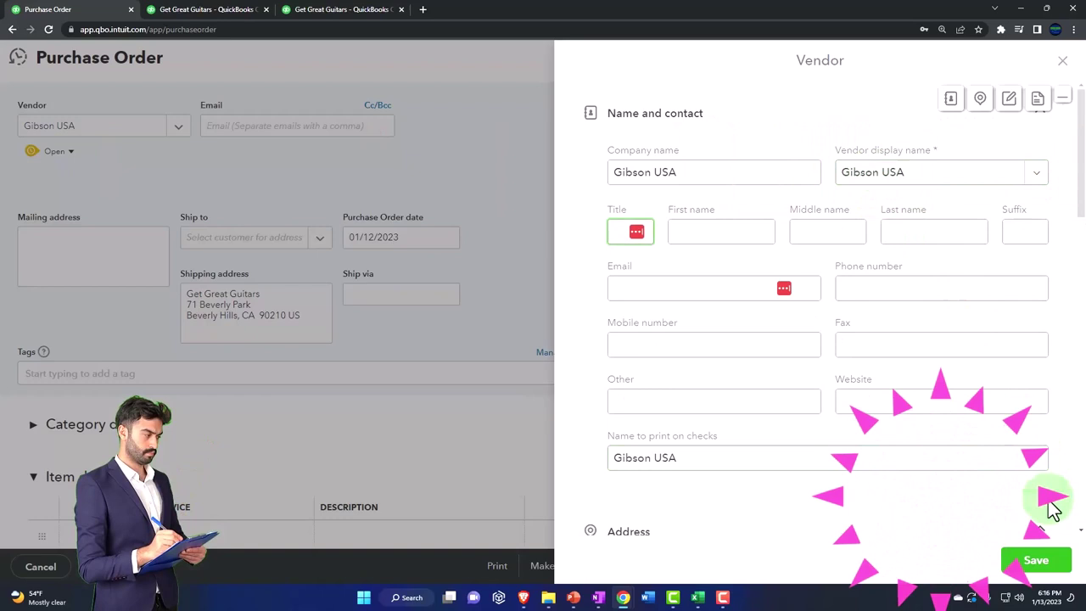
left_click(1036, 563)
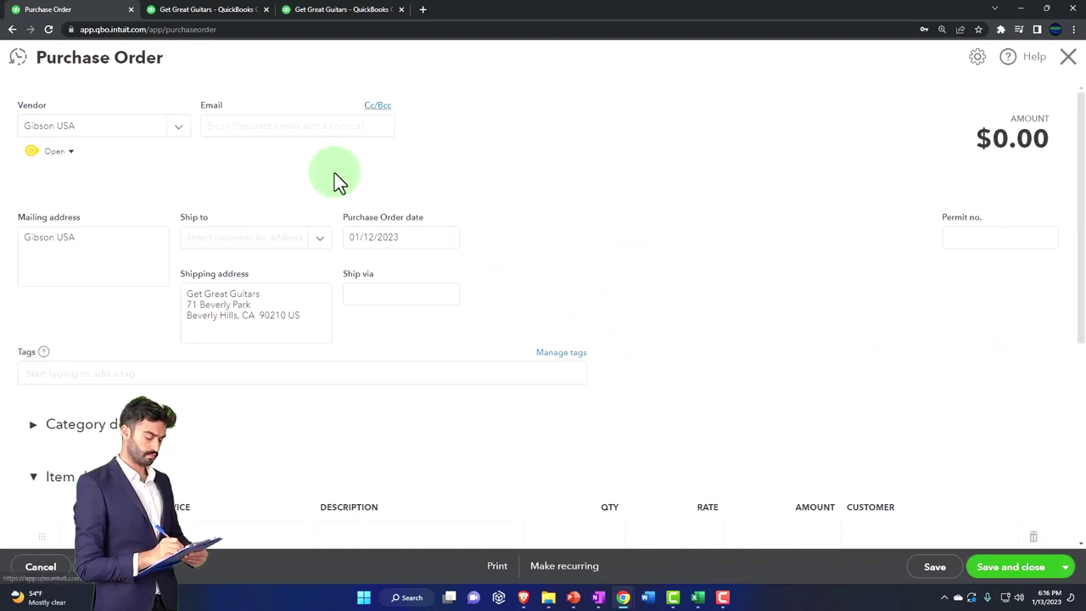
Add the GIUSA product to the first item line of the purchase order.
left_click(239, 127)
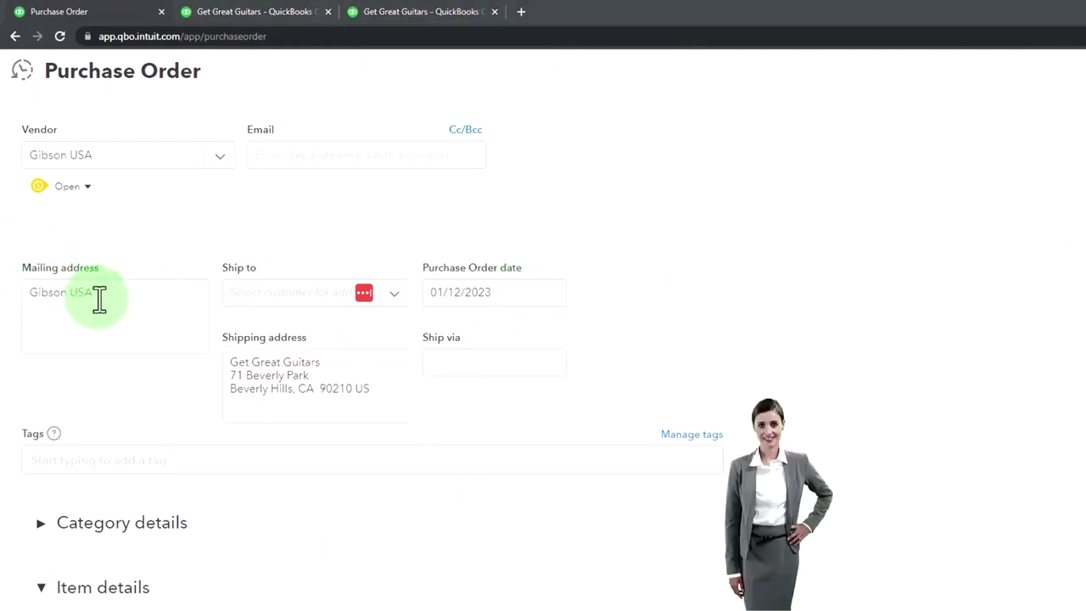
scroll(95, 292, "down", 2)
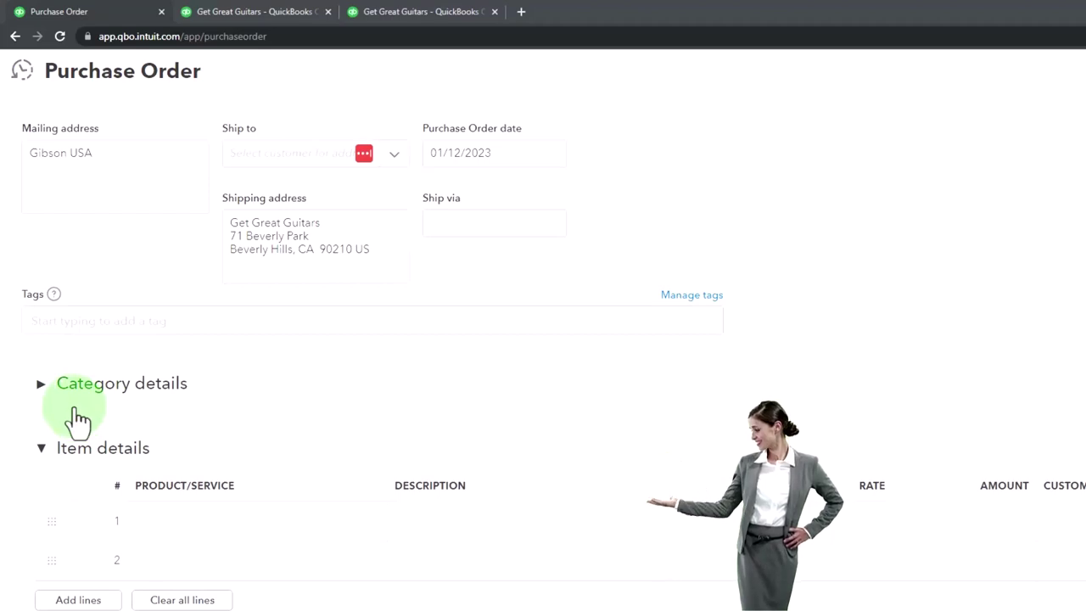
scroll(76, 418, "down", 2)
left_click(187, 388)
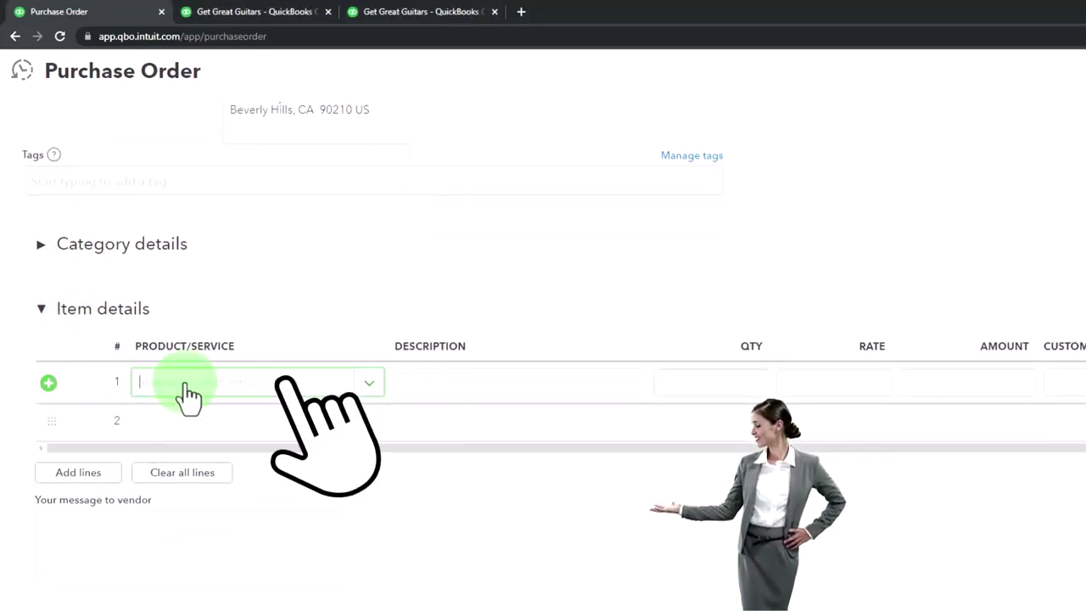
type("G")
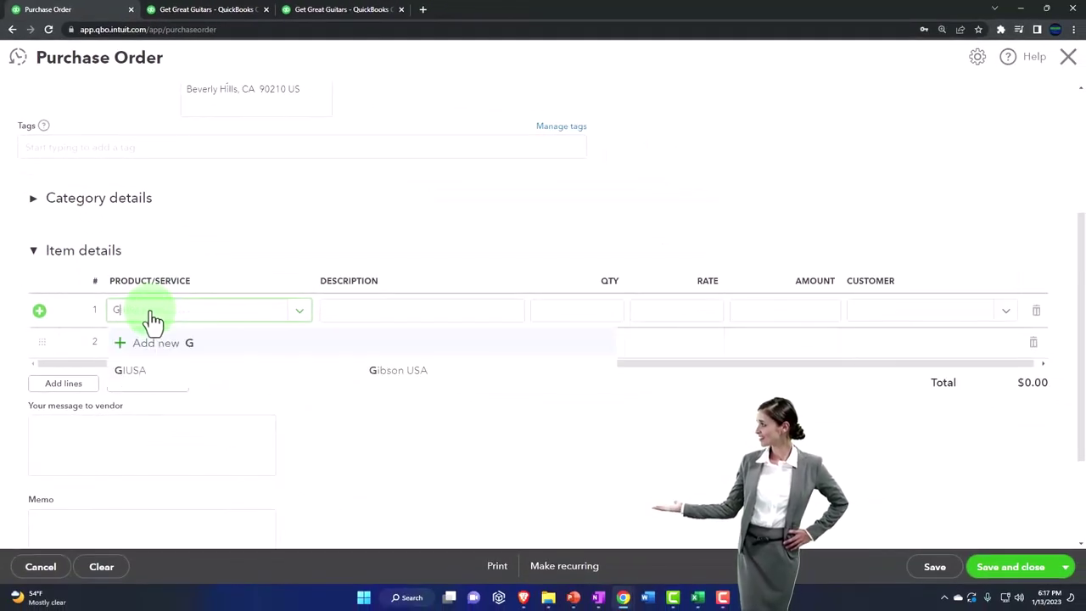
type("i")
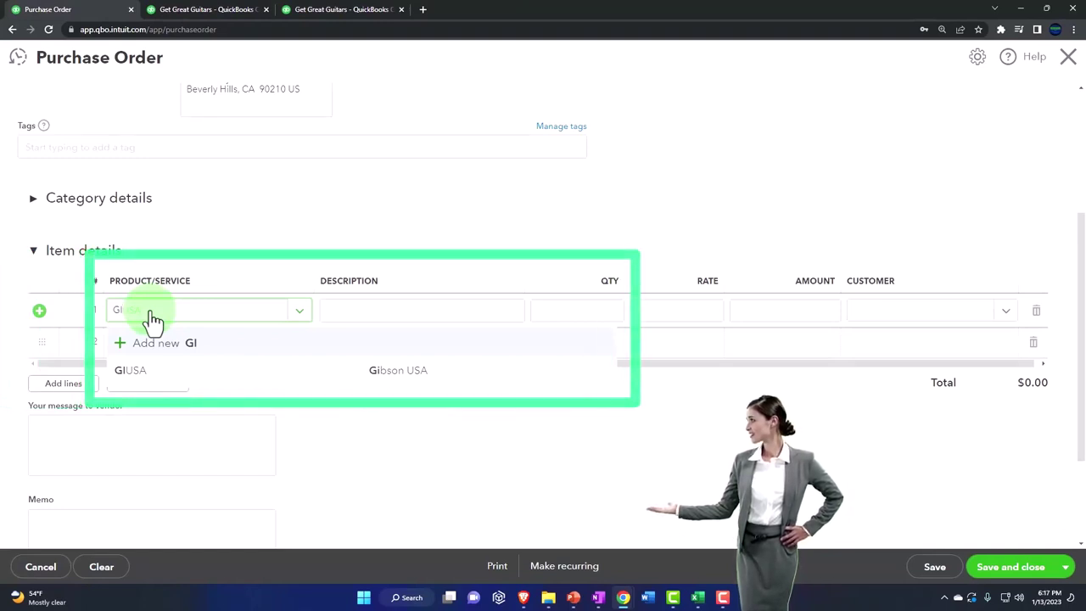
key("Down")
key("Down")
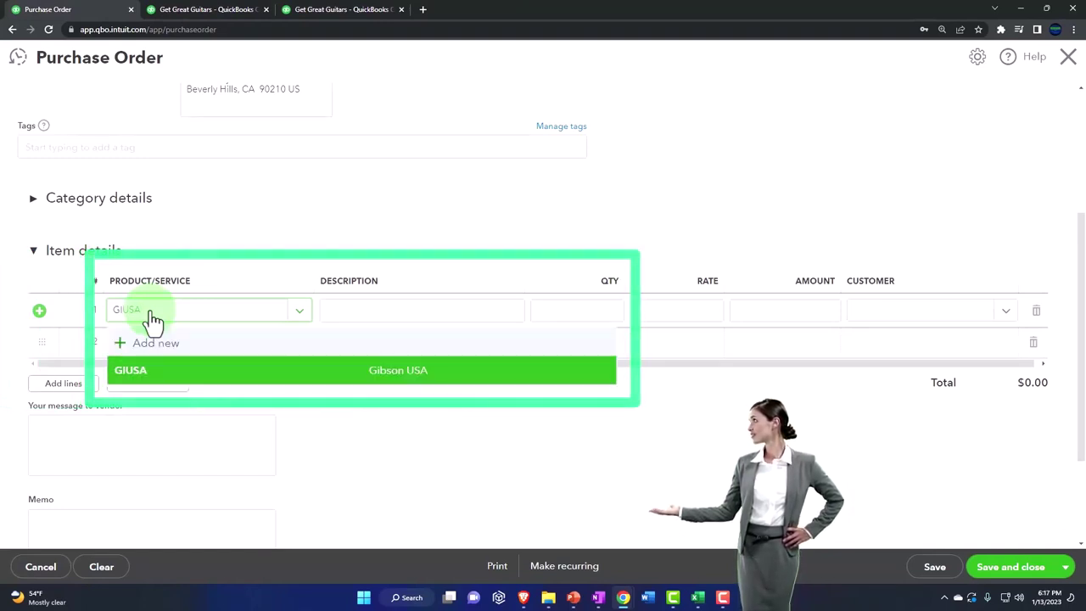
key("Return")
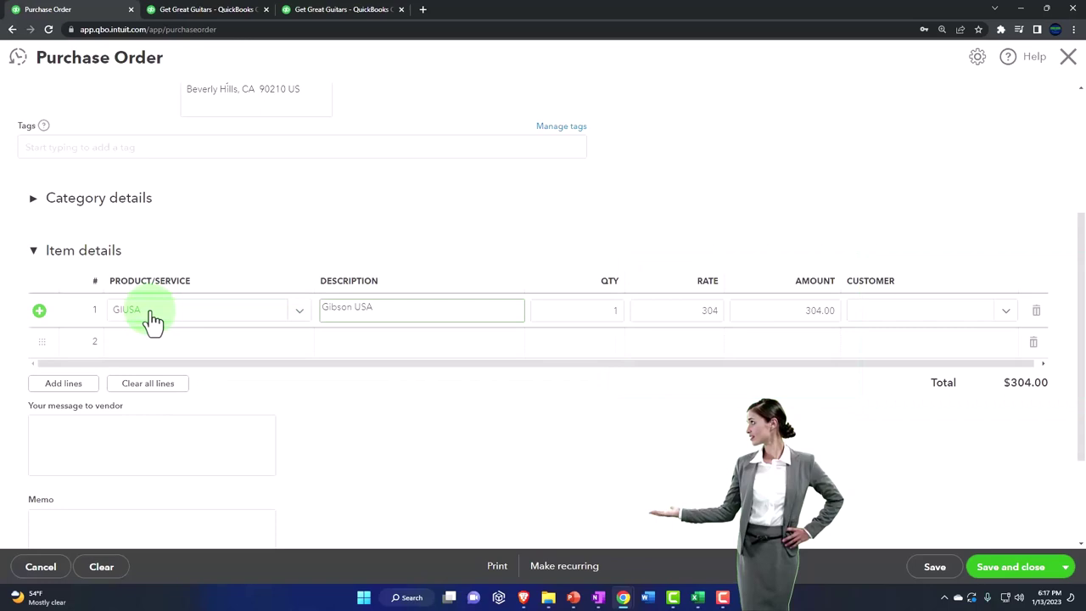
Set the GIUSA line's quantity to 3, keeping the default rate.
key("Tab")
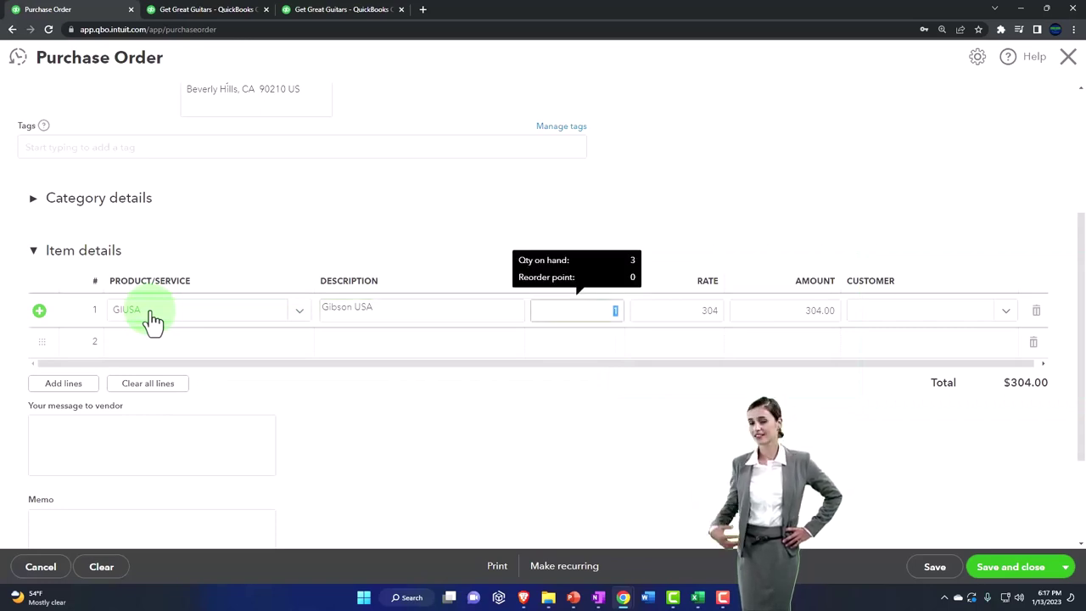
type("3")
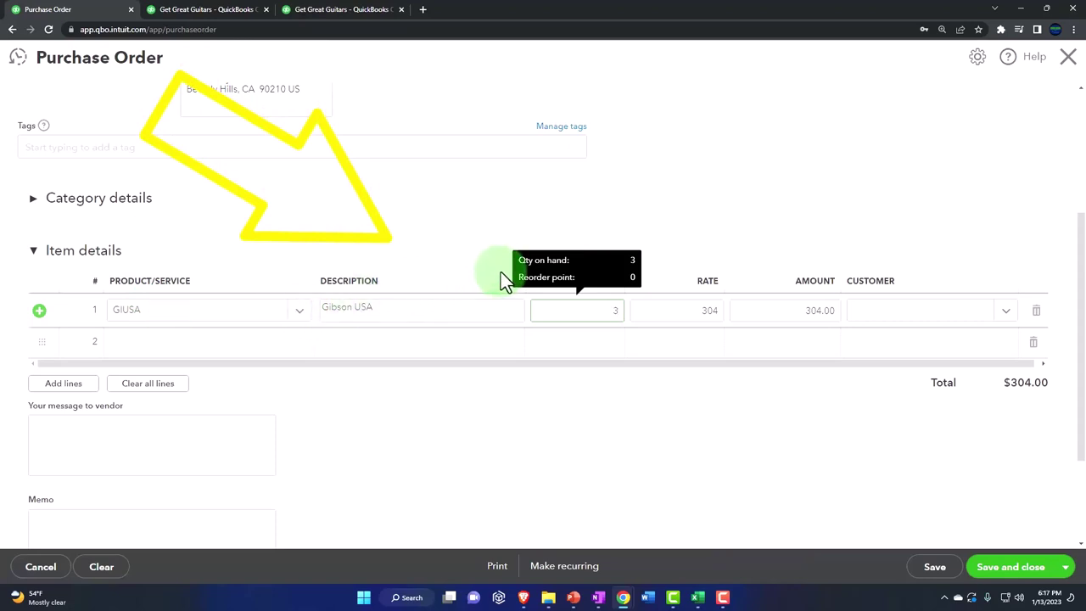
key("Tab")
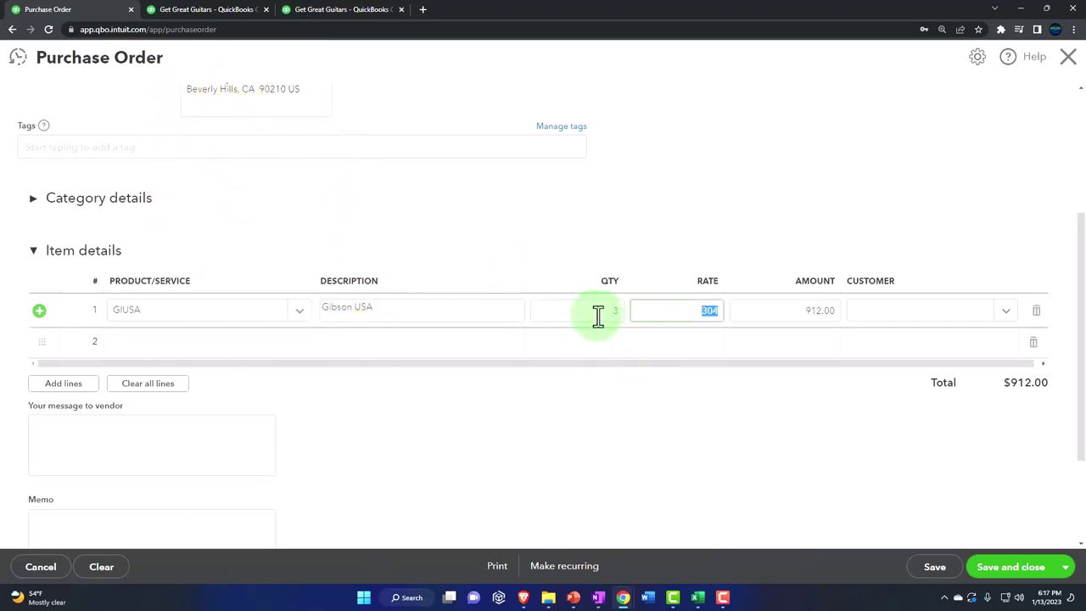
key("Tab")
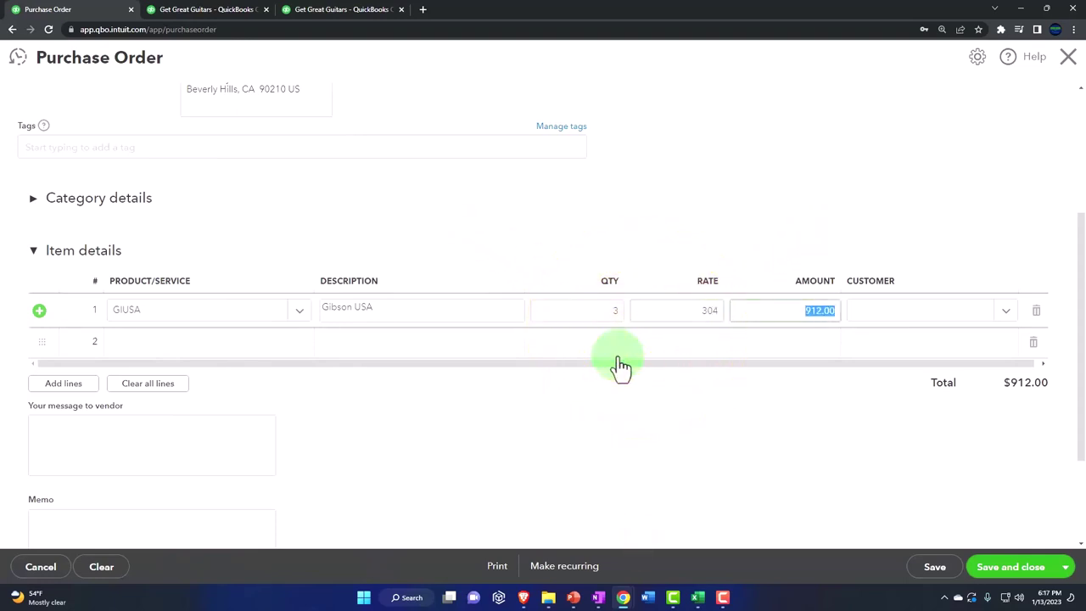
key("Tab")
Save the Gibson USA purchase order and start a new one.
scroll(456, 439, "down", 2)
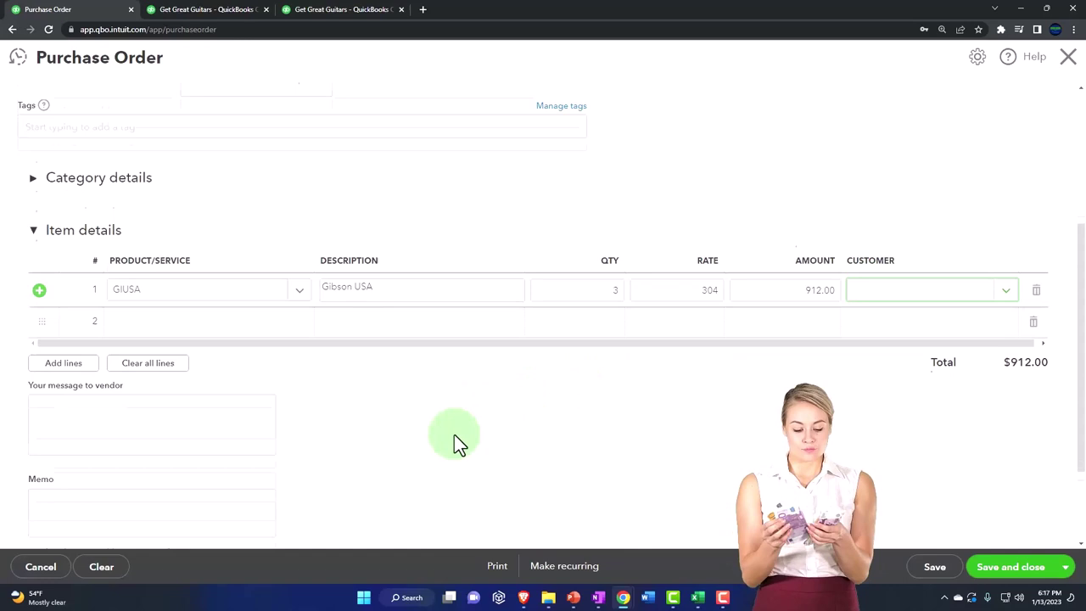
scroll(454, 434, "down", 1)
scroll(286, 340, "down", 1)
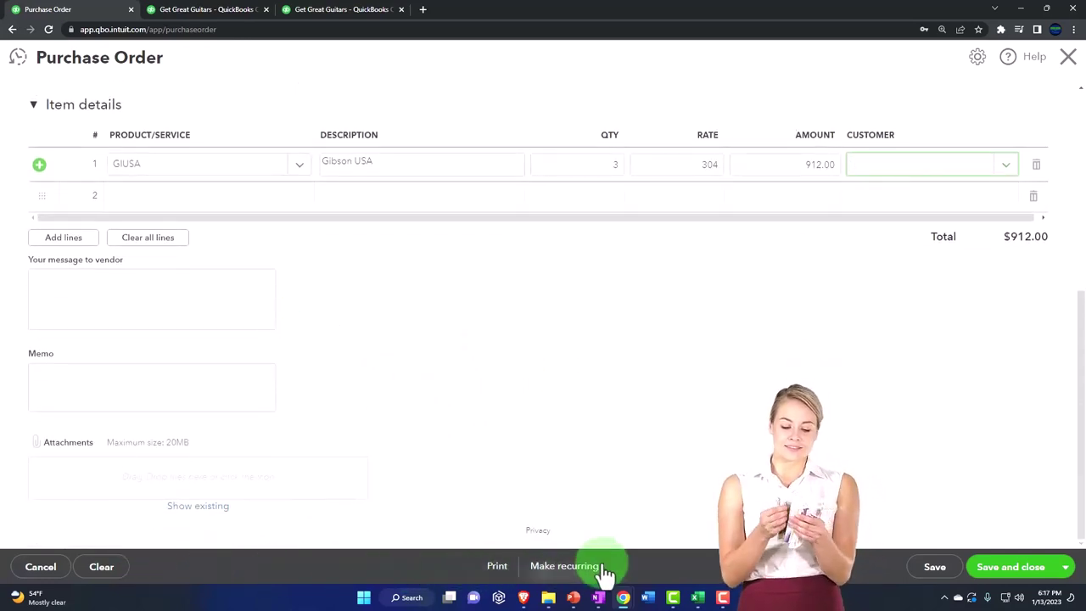
left_click(1064, 567)
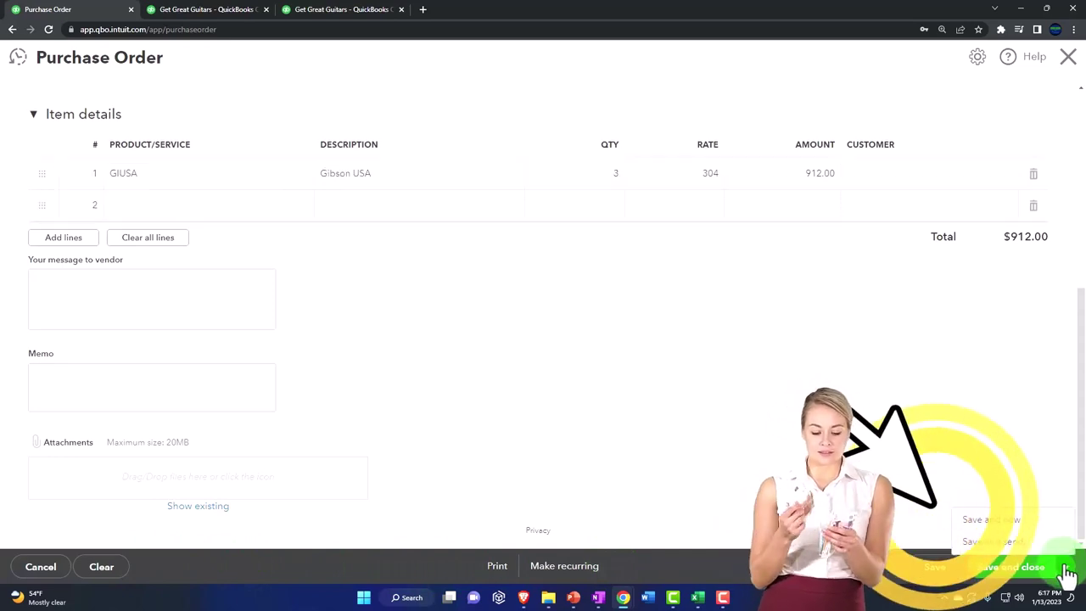
left_click(1015, 521)
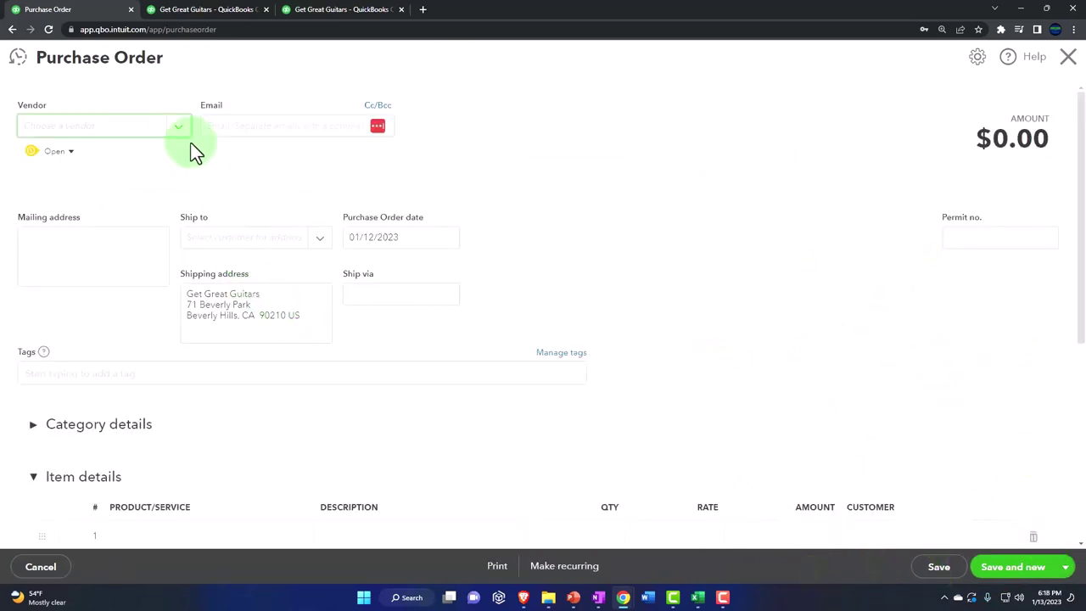
Enter Diamond Head as the purchase order's vendor and start adding it as a new vendor.
left_click(178, 129)
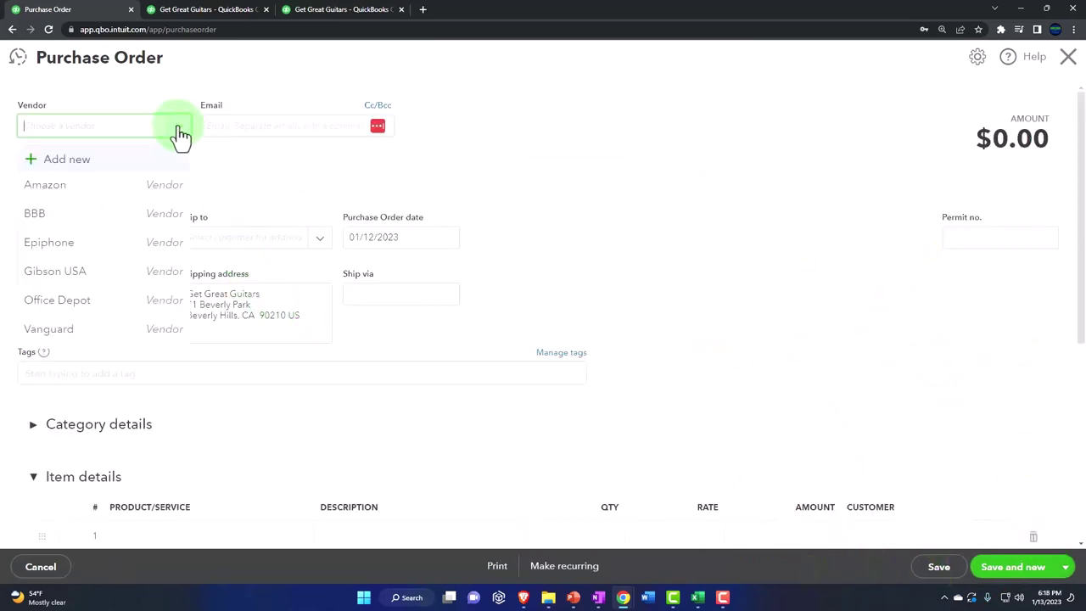
left_click(68, 133)
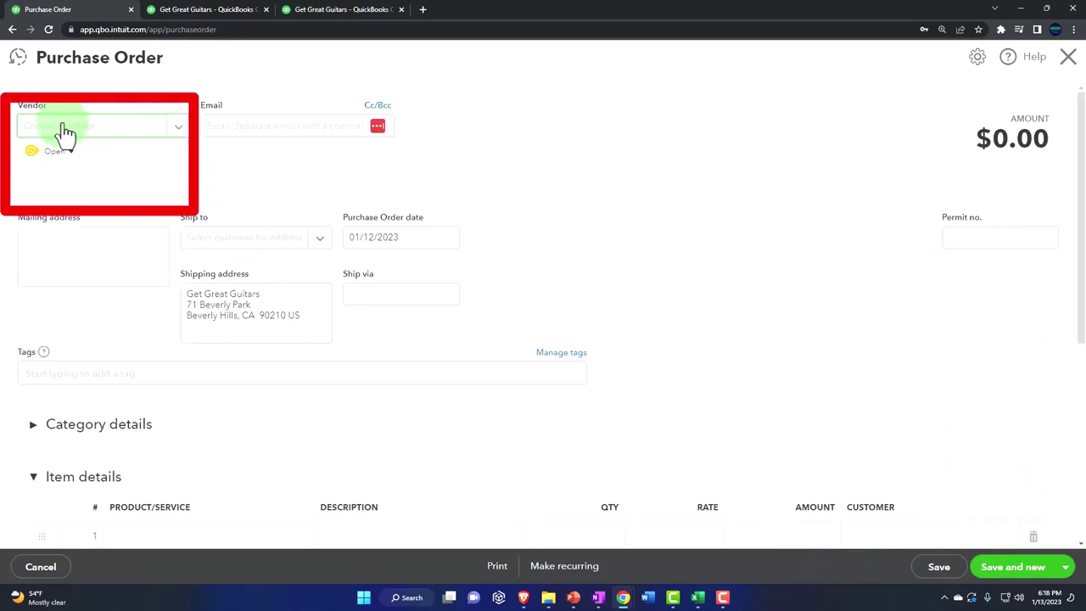
type("Diamond Head")
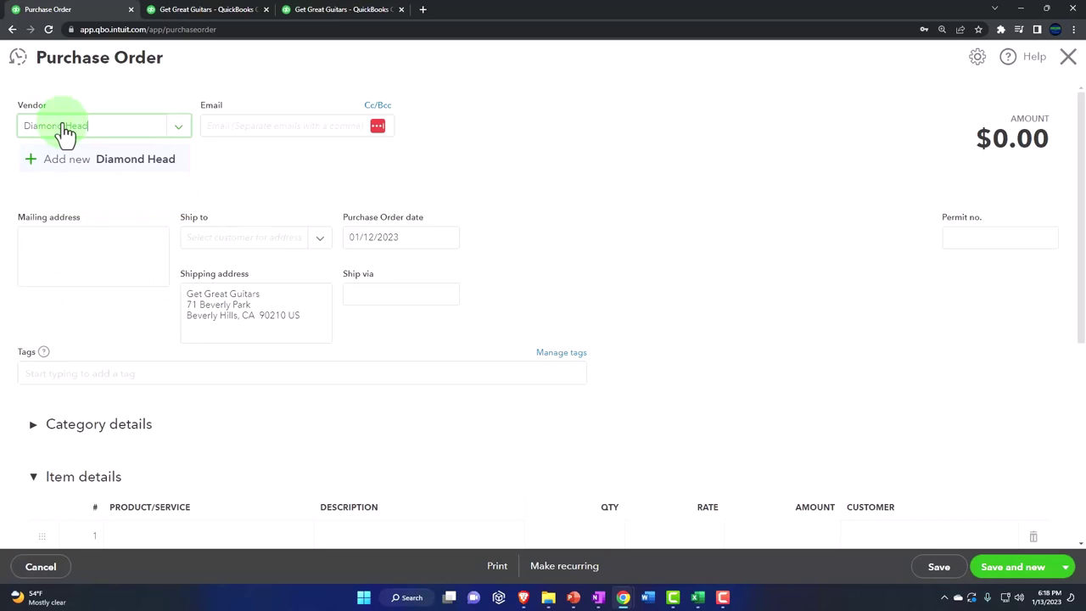
key("Return")
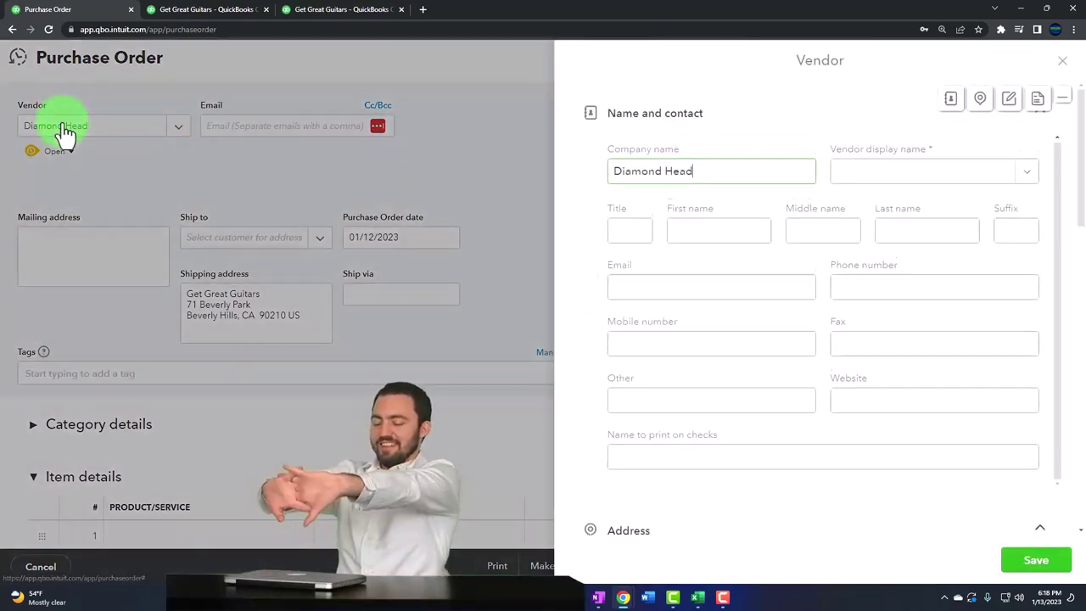
Copy the company name Diamond Head into the vendor display name and save the new vendor.
left_click_drag(694, 173, 614, 167)
left_click(885, 176)
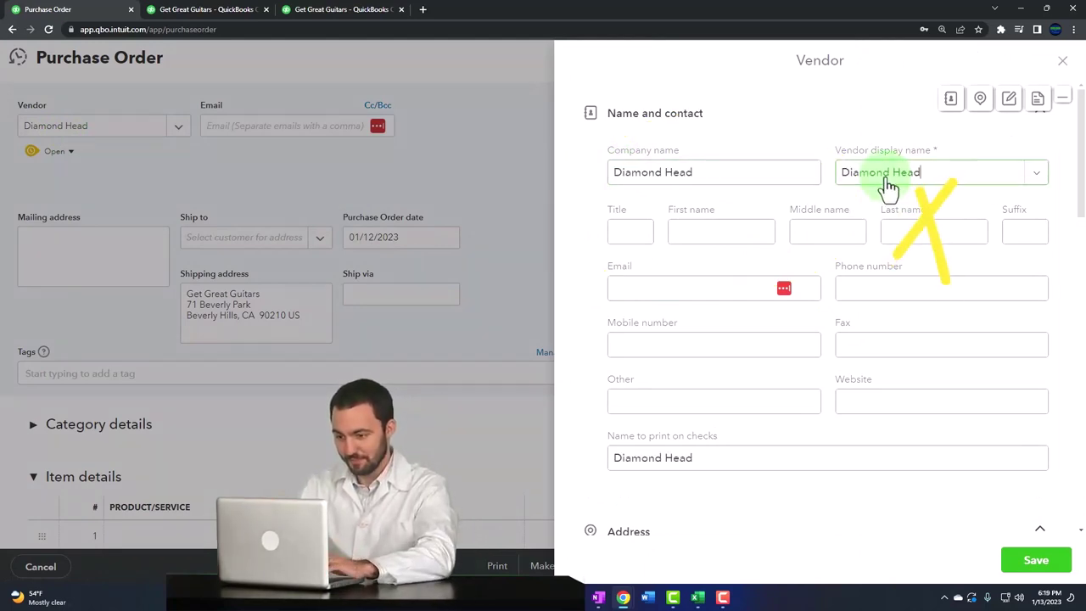
key("Tab")
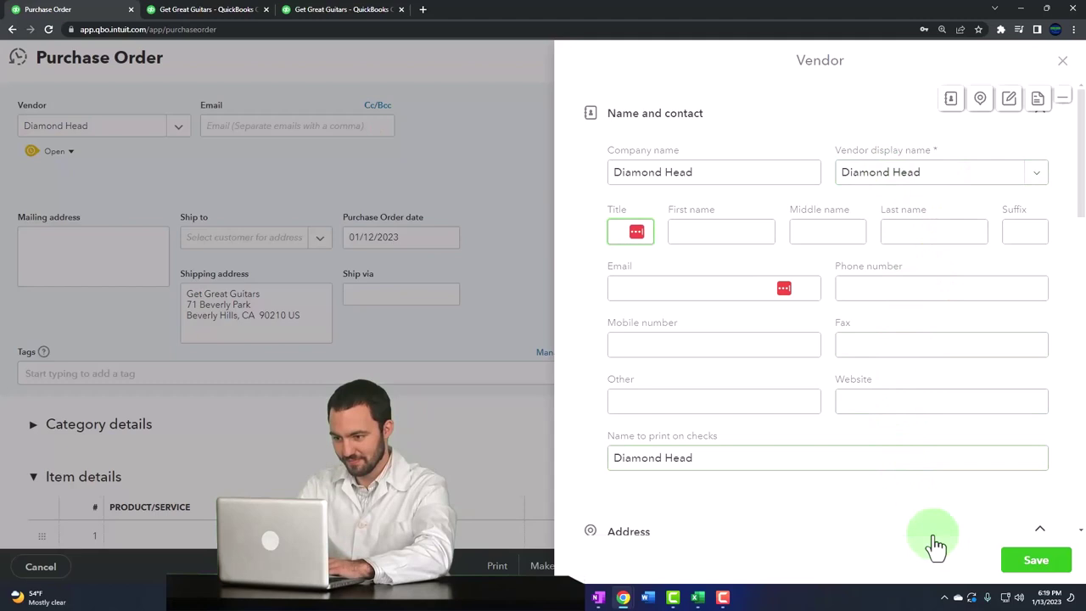
left_click(1033, 565)
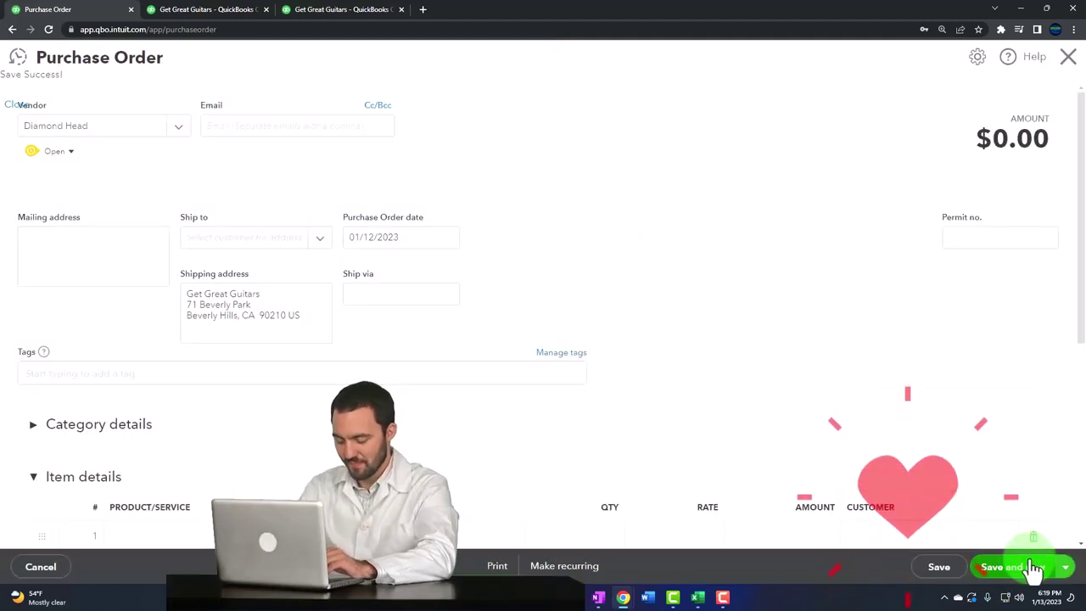
Add the DUK product to the first item line of the Diamond Head purchase order.
left_click(240, 125)
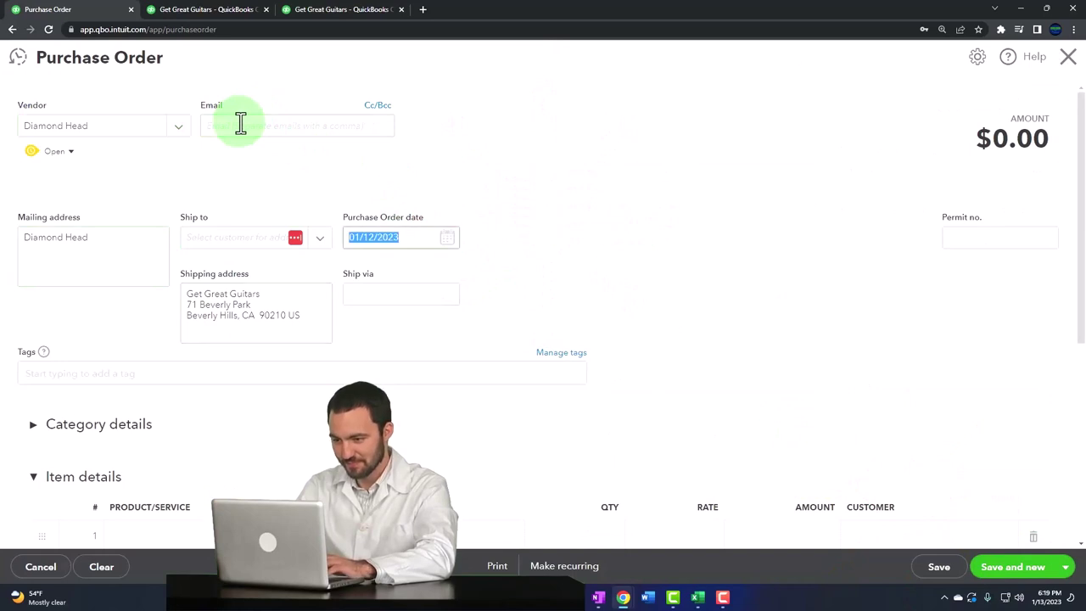
key("Tab")
key("Tab")
key("Tab")
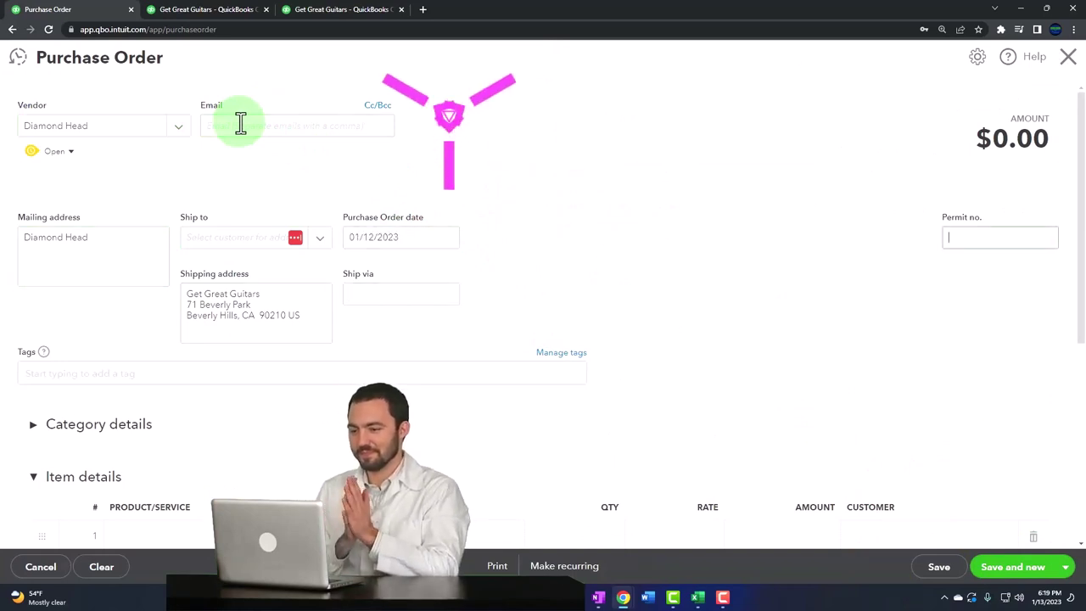
key("Tab")
scroll(323, 271, "down", 2)
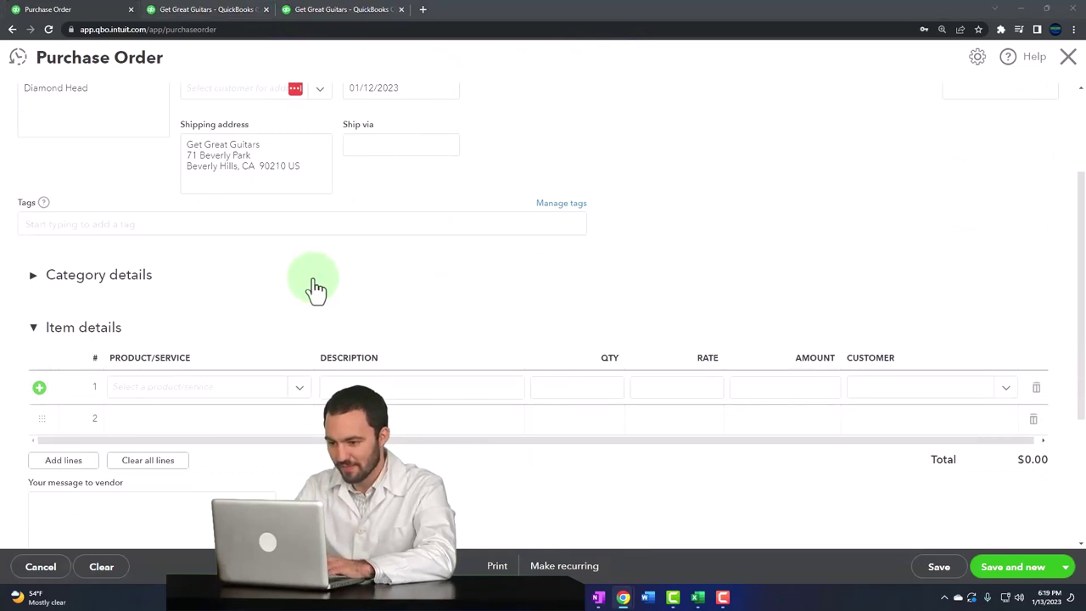
left_click(298, 391)
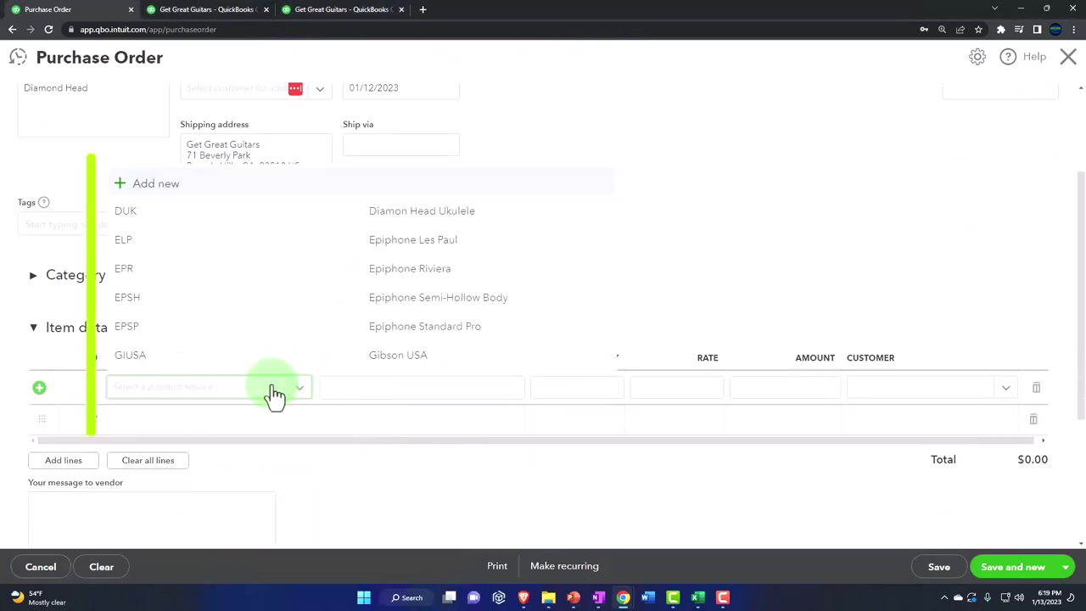
left_click(174, 235)
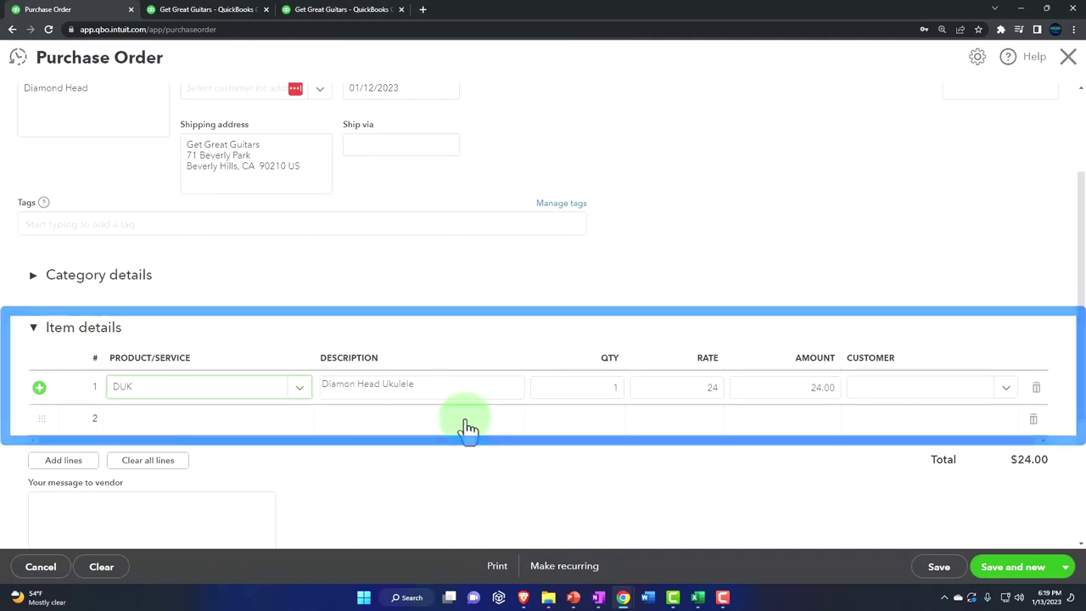
Set the DUK line's quantity to 3 at the default rate, then save the purchase order and start a new one.
key("Tab")
key("Tab")
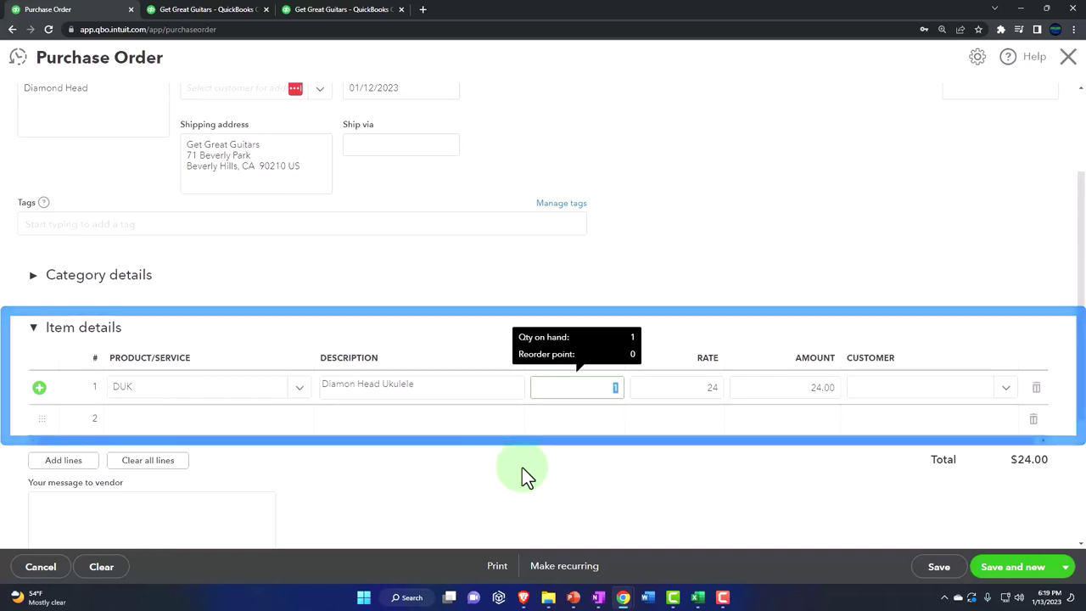
type("3")
key("Tab")
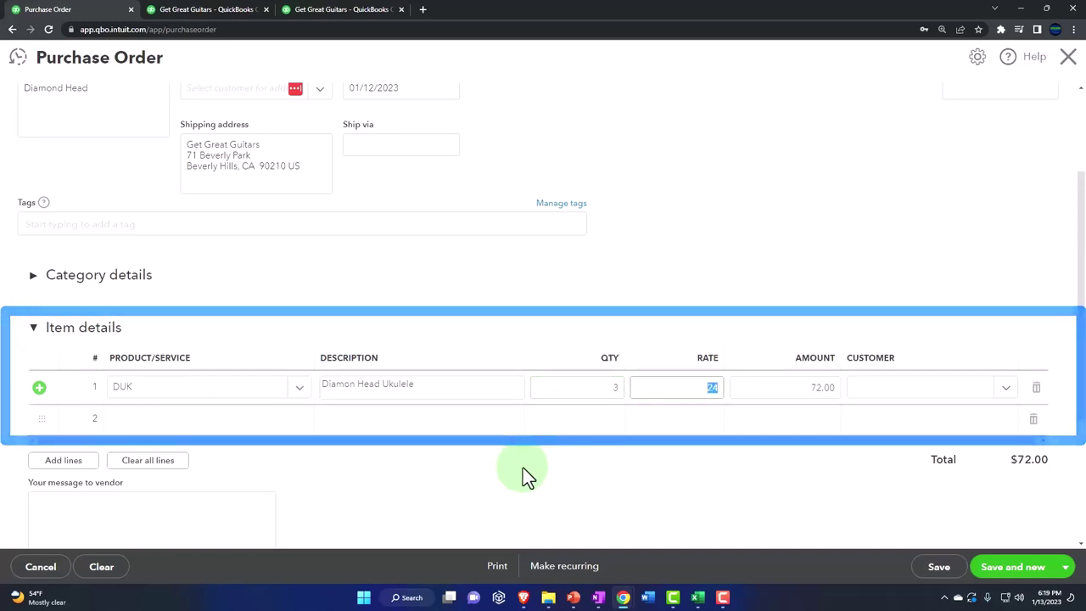
key("Tab")
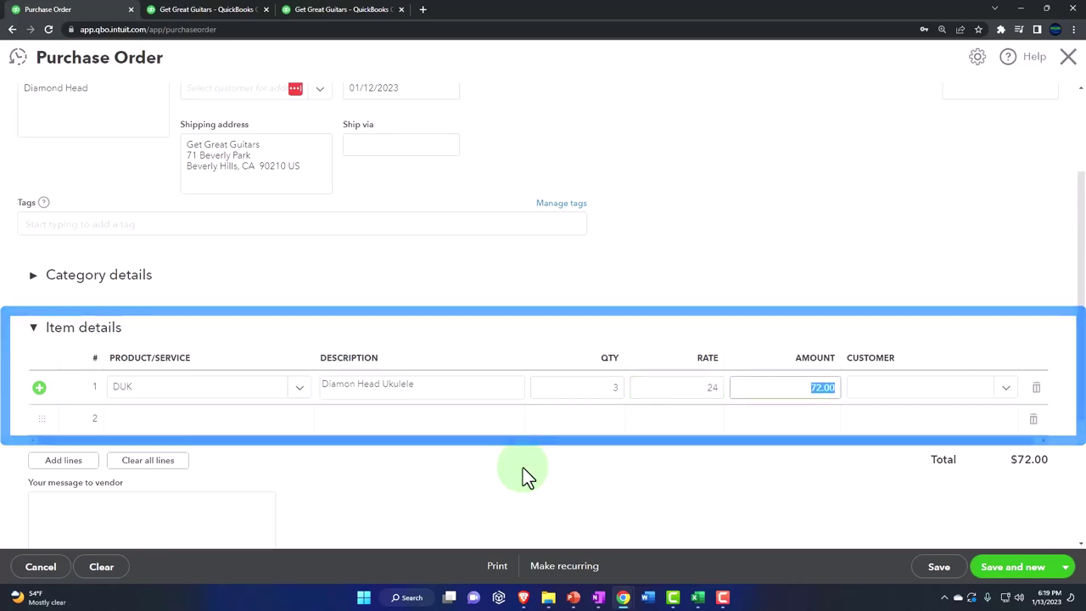
key("Tab")
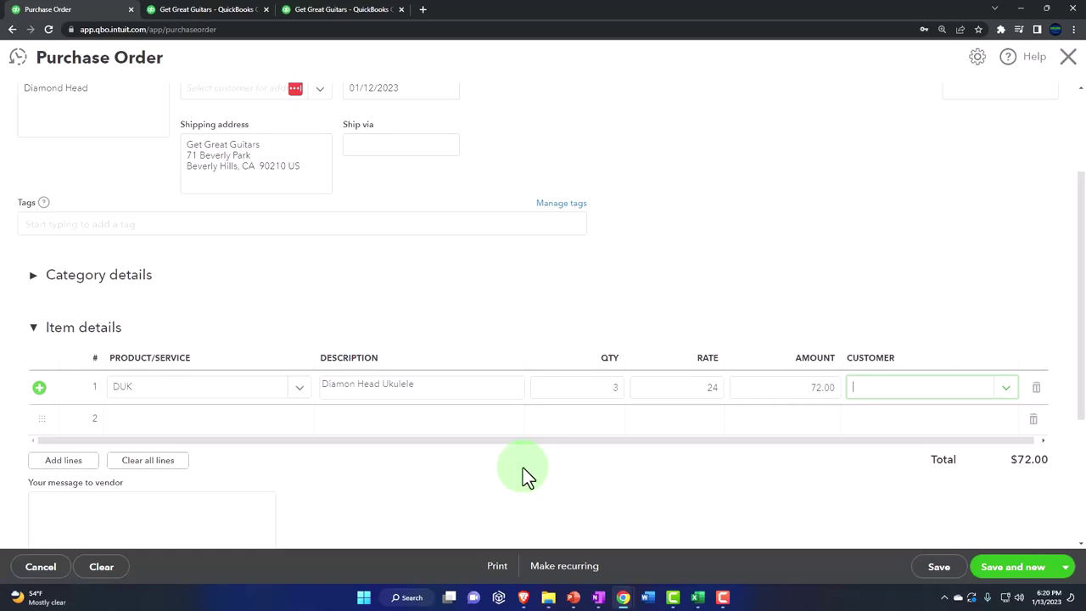
key("Tab")
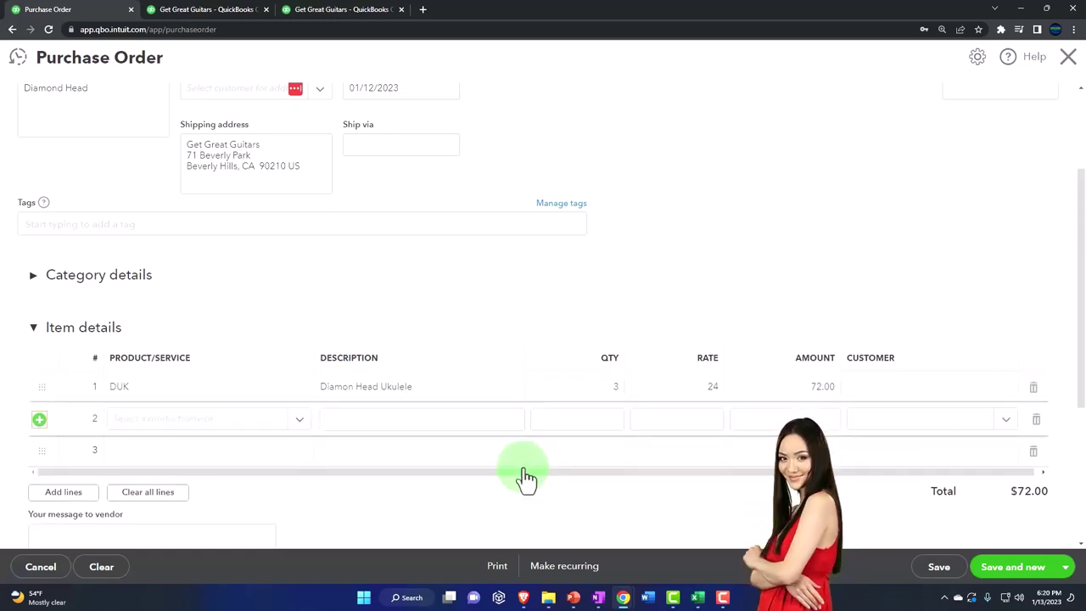
left_click(1000, 567)
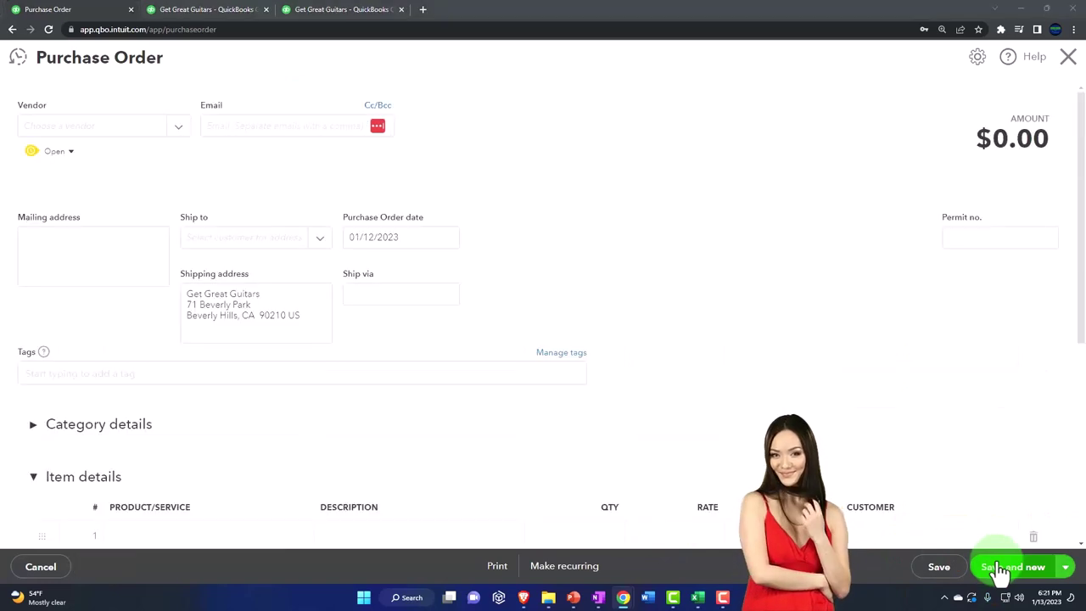
Choose the existing vendor Epiphone for the new purchase order, keeping the default date and address details.
left_click(113, 129)
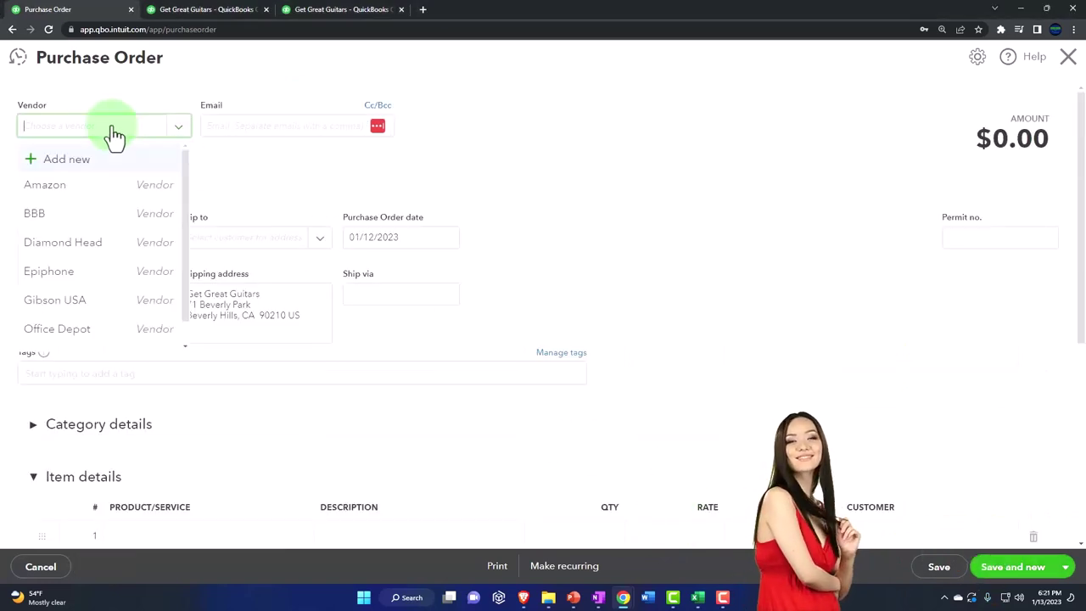
type("Ep")
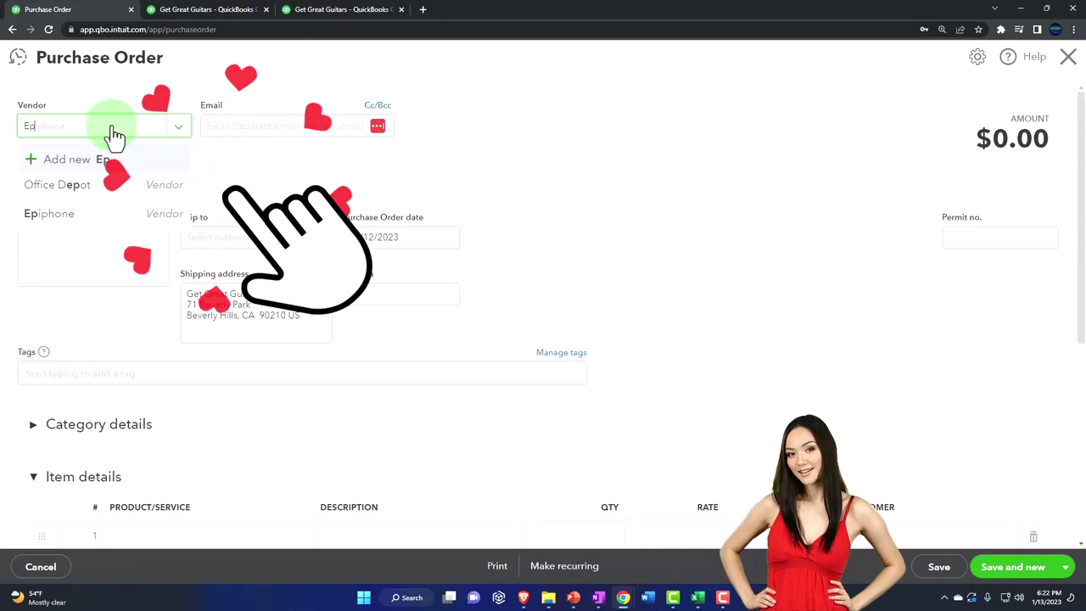
key("Down")
key("Down")
key("Return")
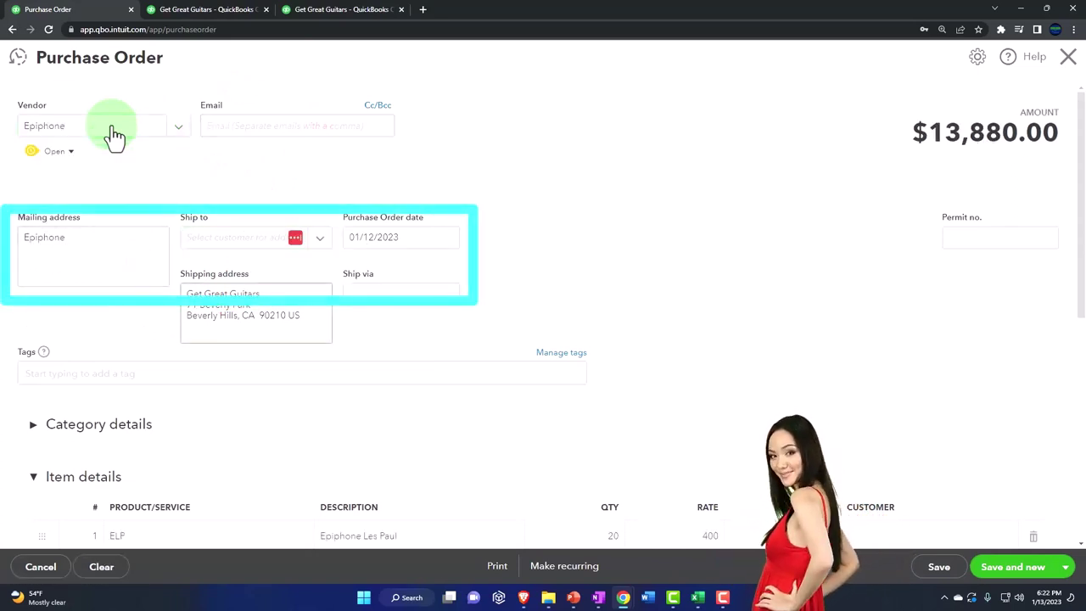
key("Tab")
key("Tab")
key("Tab")
key("Tab")
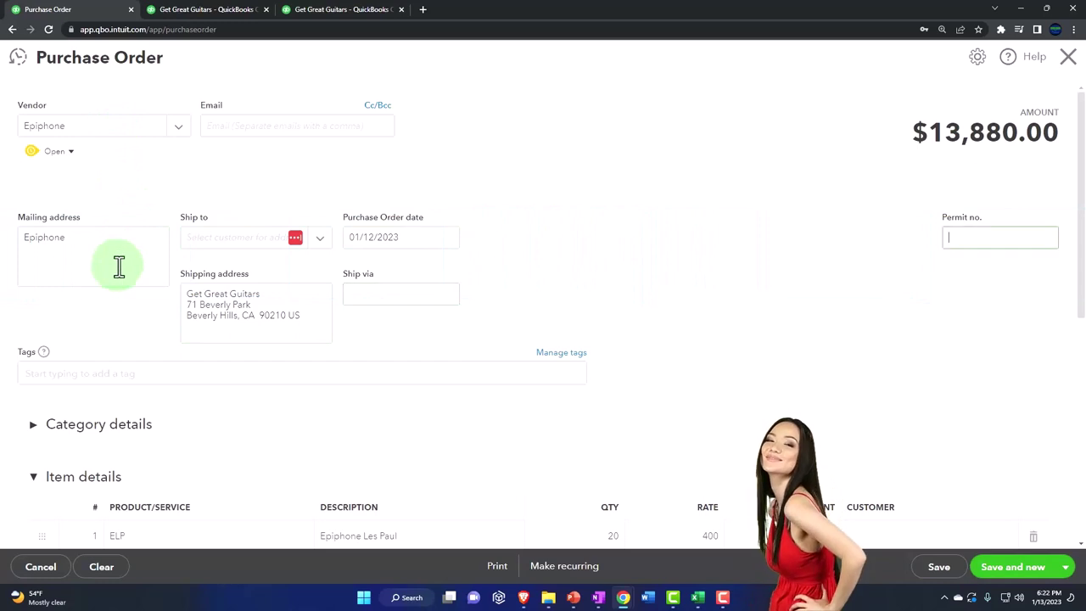
Delete the prefilled EPSP item line and clear all the remaining item lines.
scroll(119, 266, "down", 1)
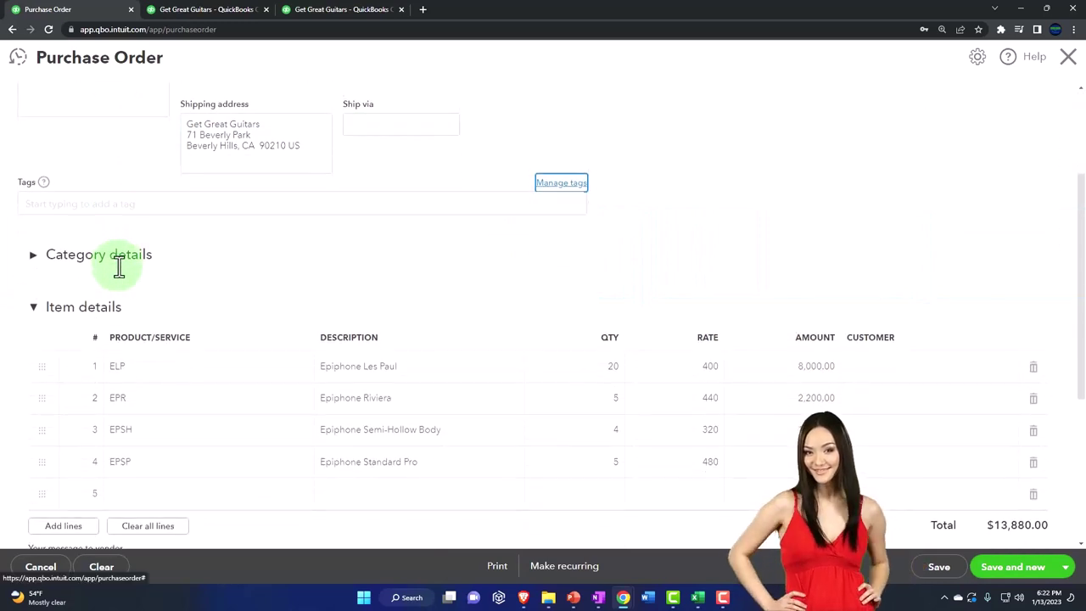
scroll(119, 267, "down", 1)
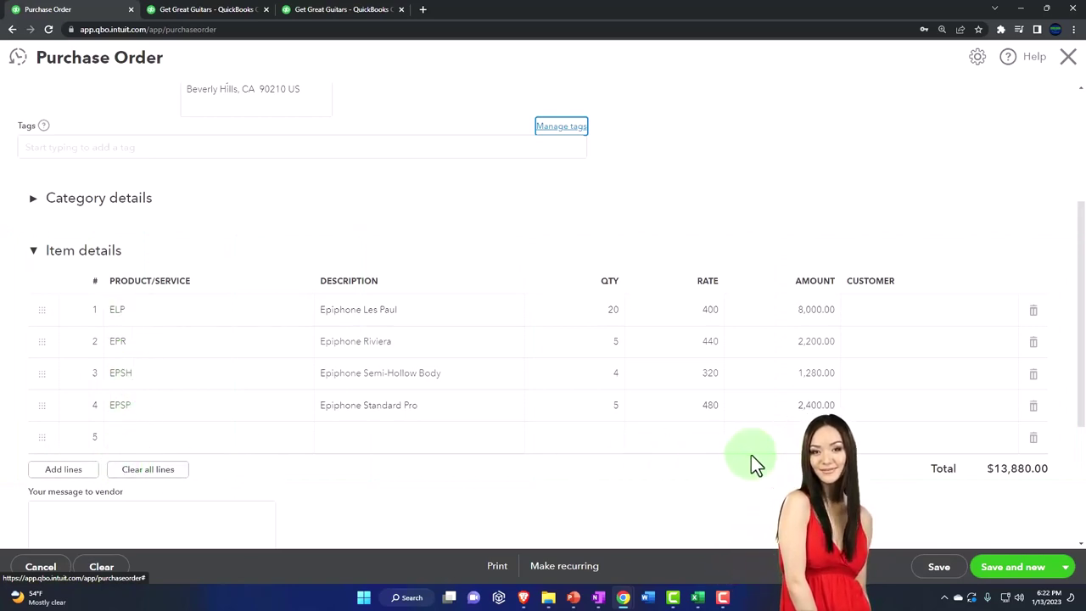
left_click(1034, 408)
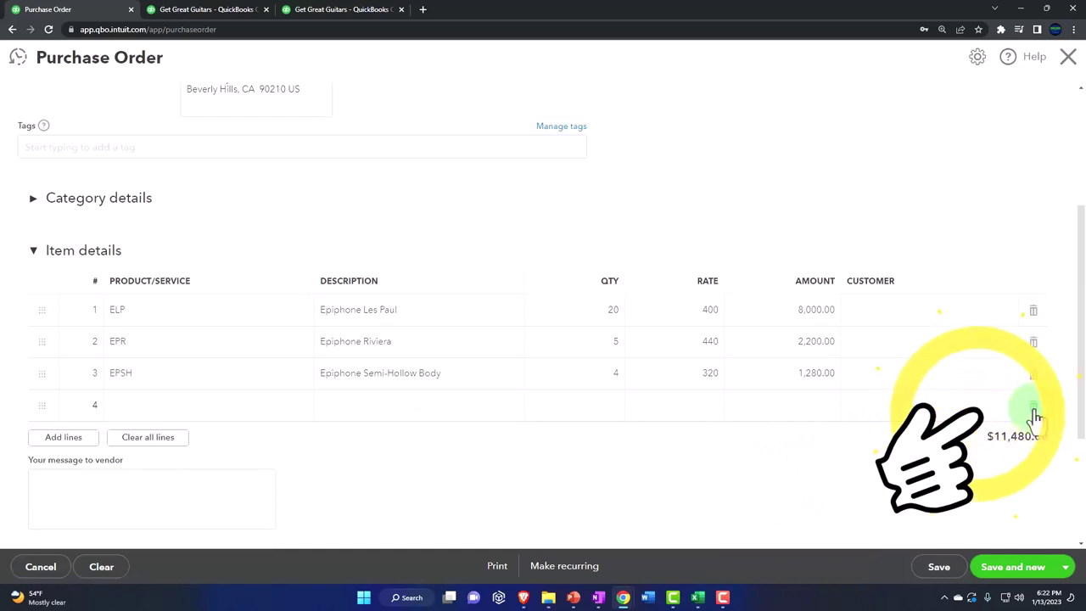
left_click(165, 441)
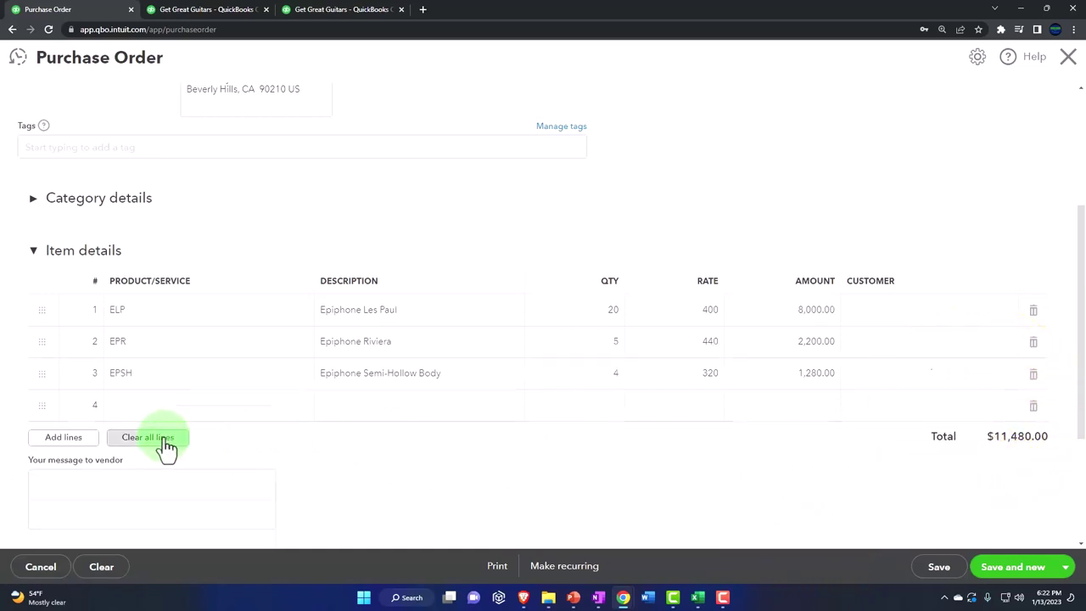
Add the ELP product to the first item line with a quantity of 50.
left_click(158, 319)
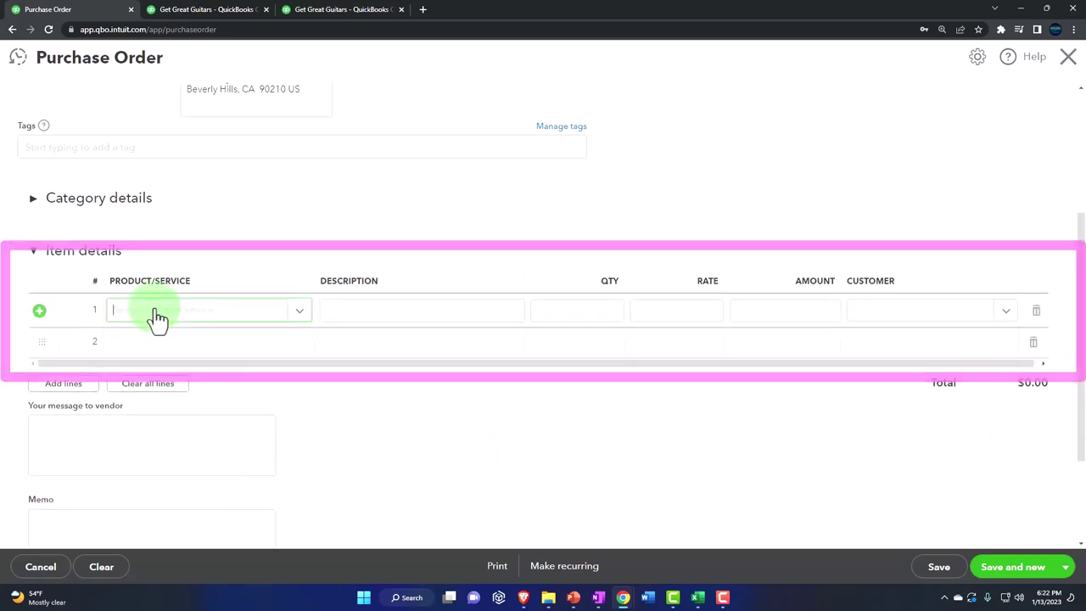
type("ELP")
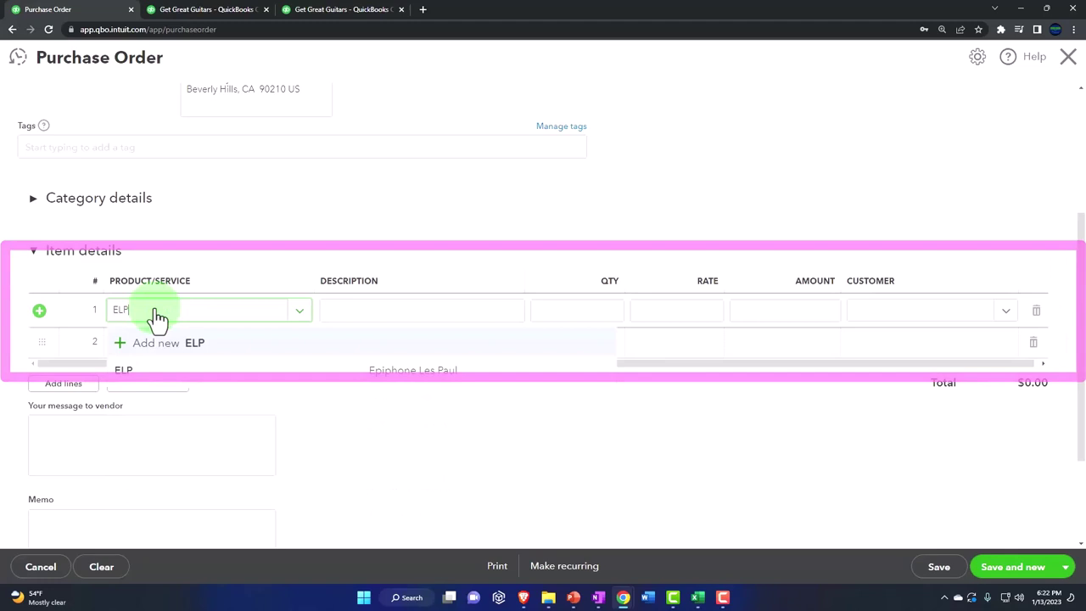
key("Down")
key("Down")
key("Return")
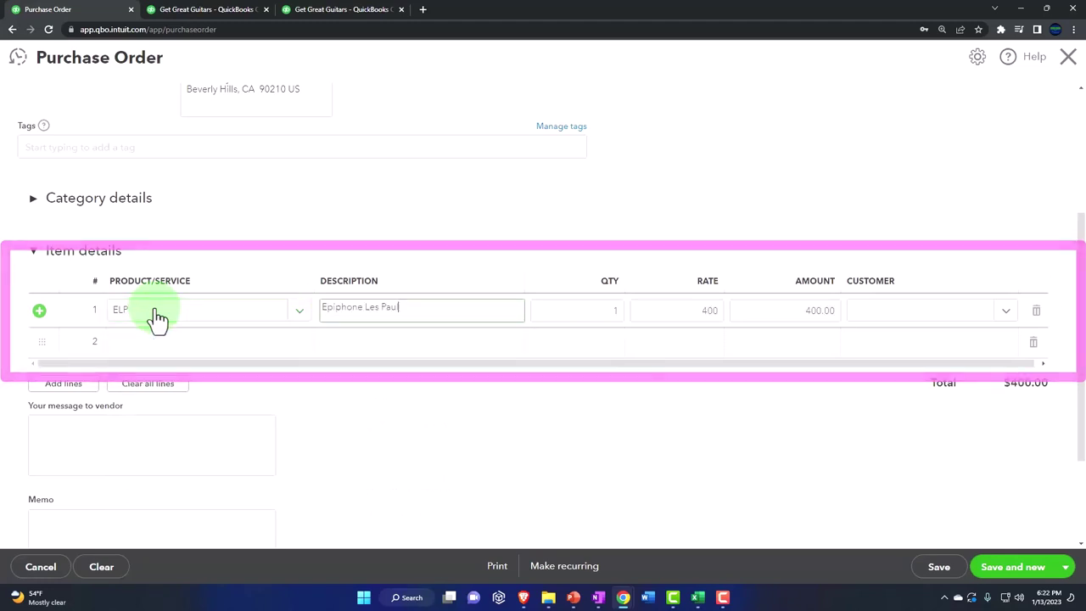
key("Tab")
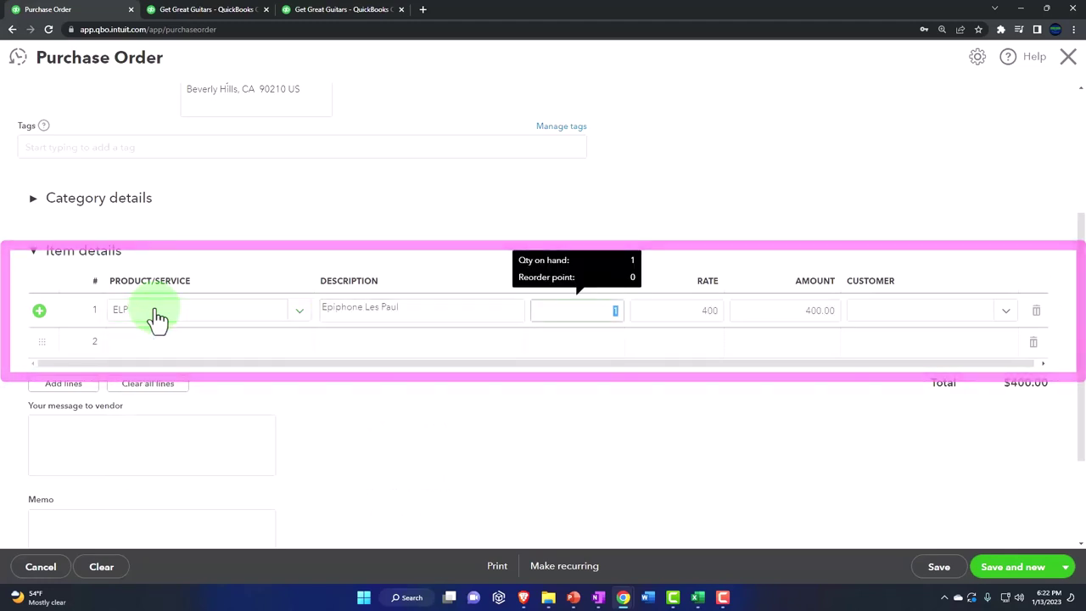
type("50")
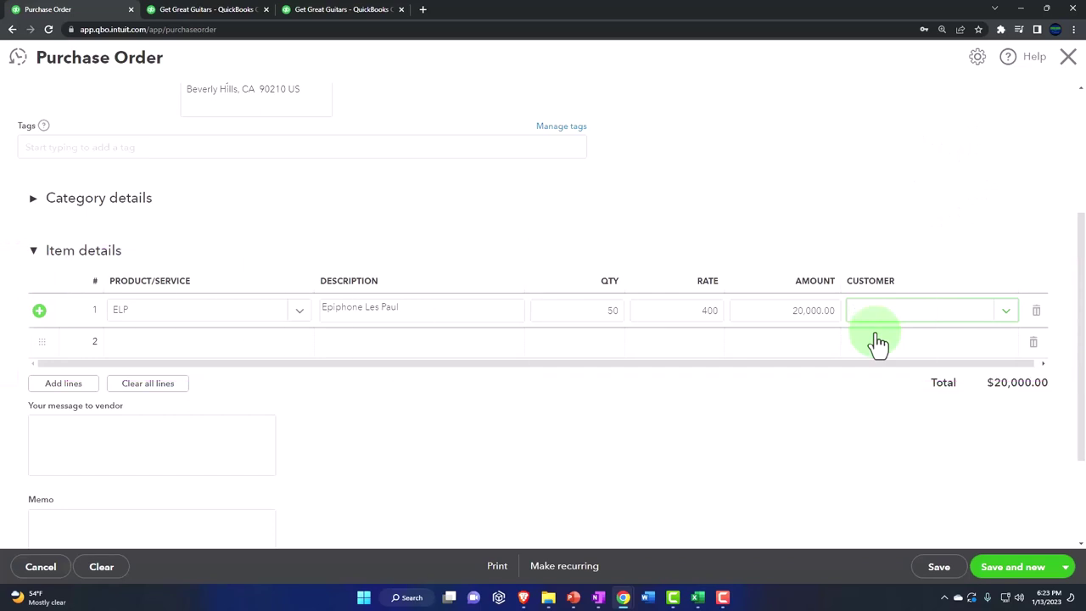
Enter Eric Music as the ELP line's customer and start adding it as a new customer.
left_click(1005, 312)
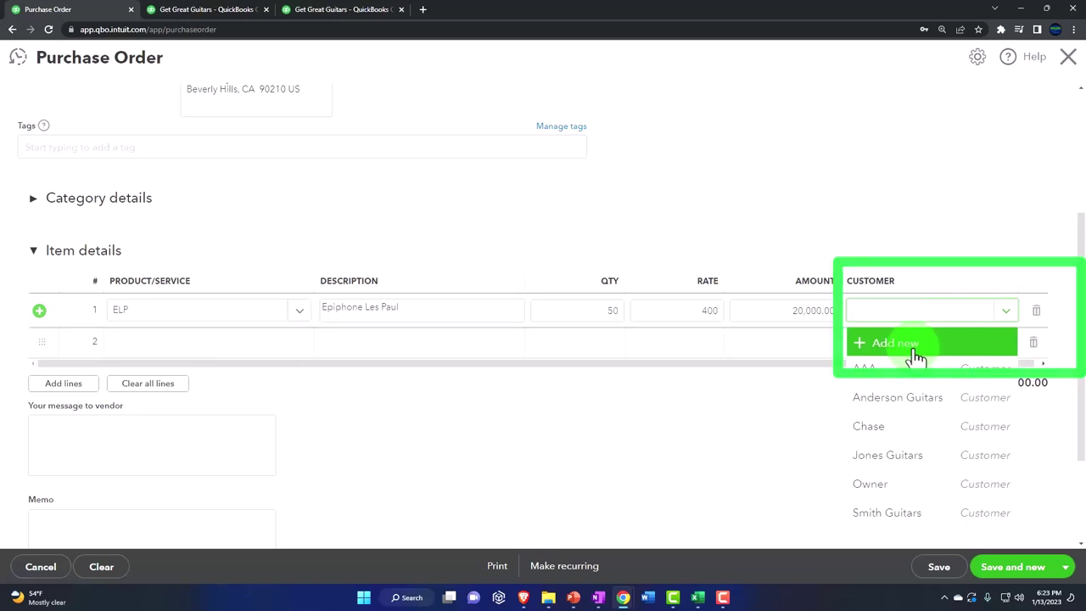
left_click(873, 318)
type("E")
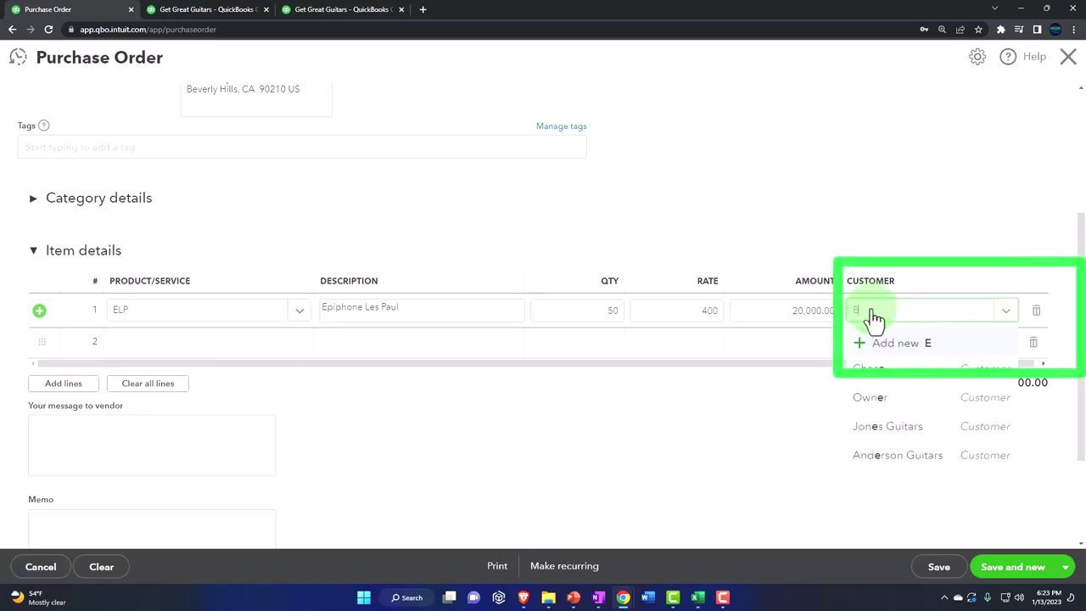
type("ric")
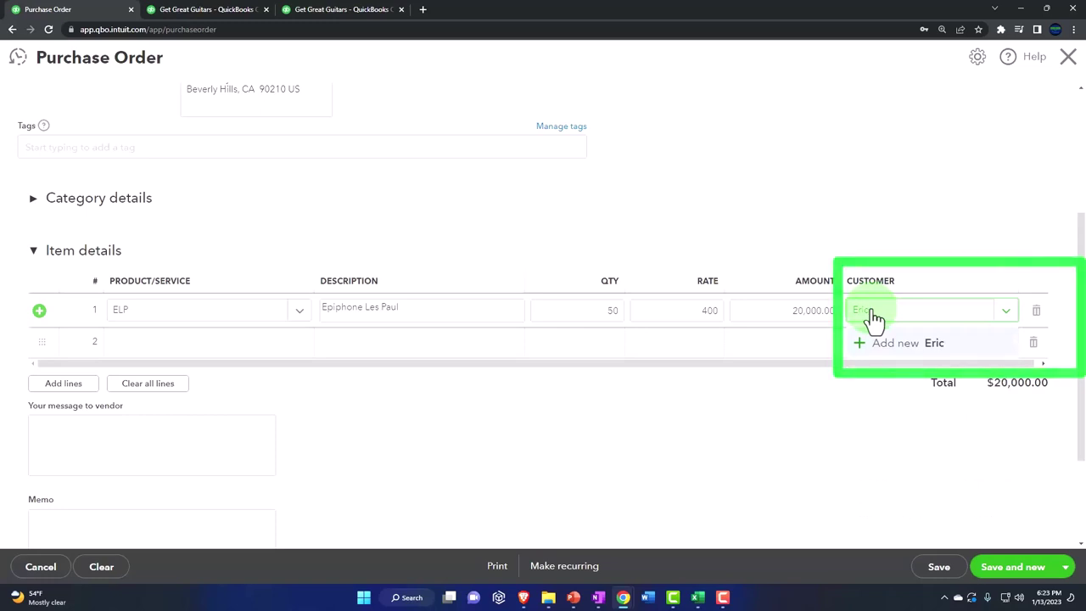
type(" Music")
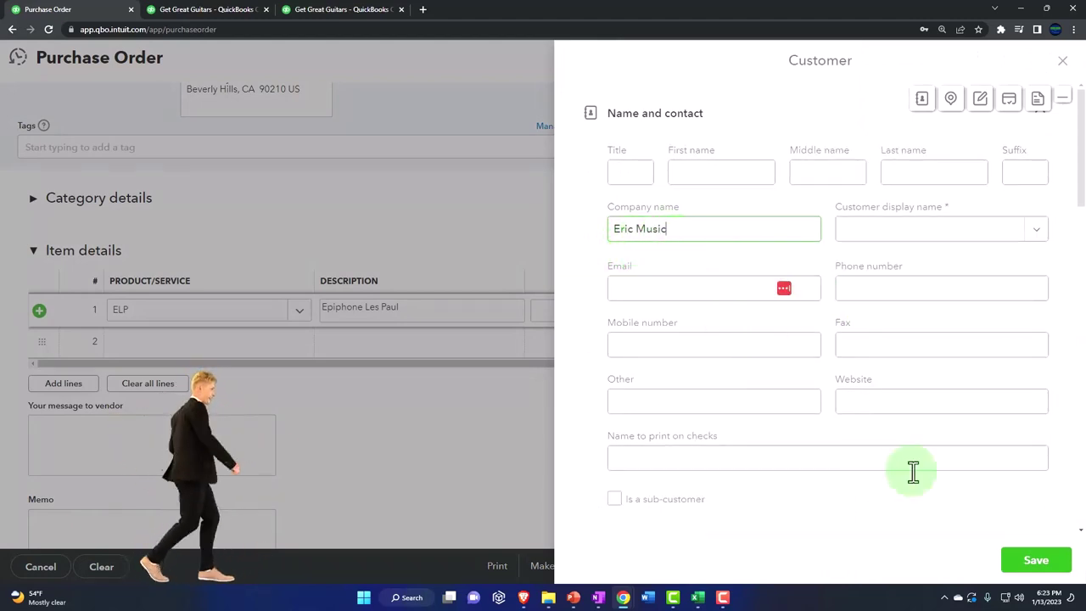
Copy the company name Eric Music into the customer display name and save the new customer.
left_click(1026, 564)
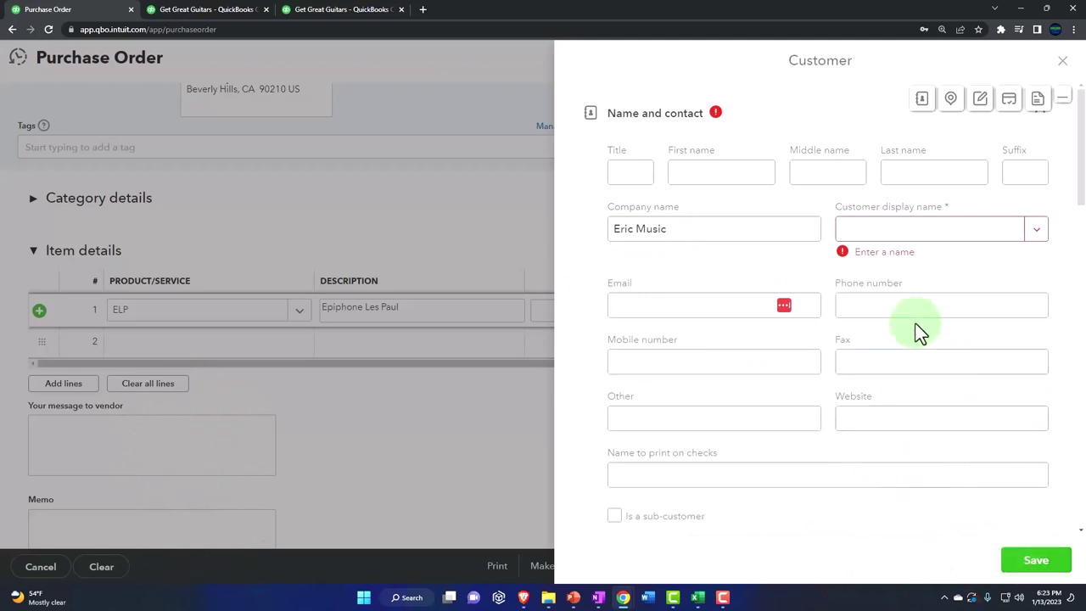
left_click_drag(706, 229, 591, 230)
key("ctrl+c")
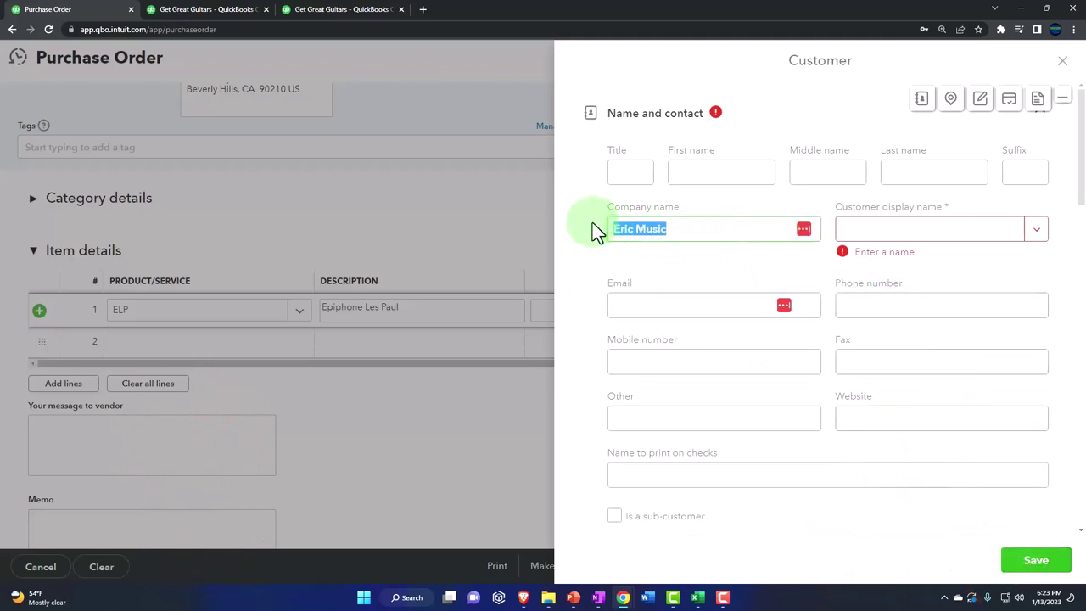
left_click(884, 238)
key("ctrl+v")
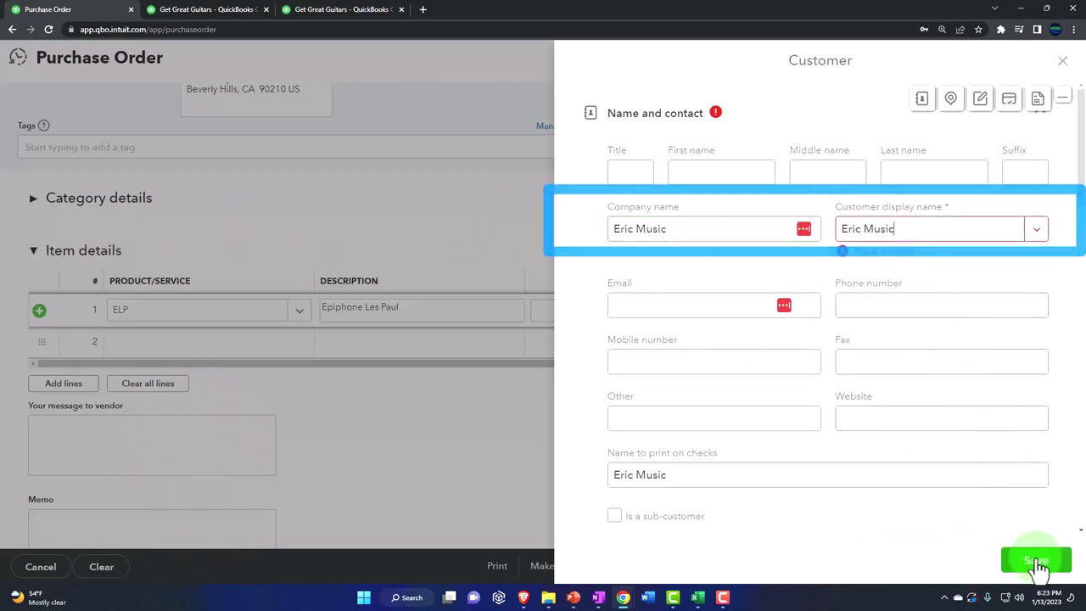
left_click(1036, 561)
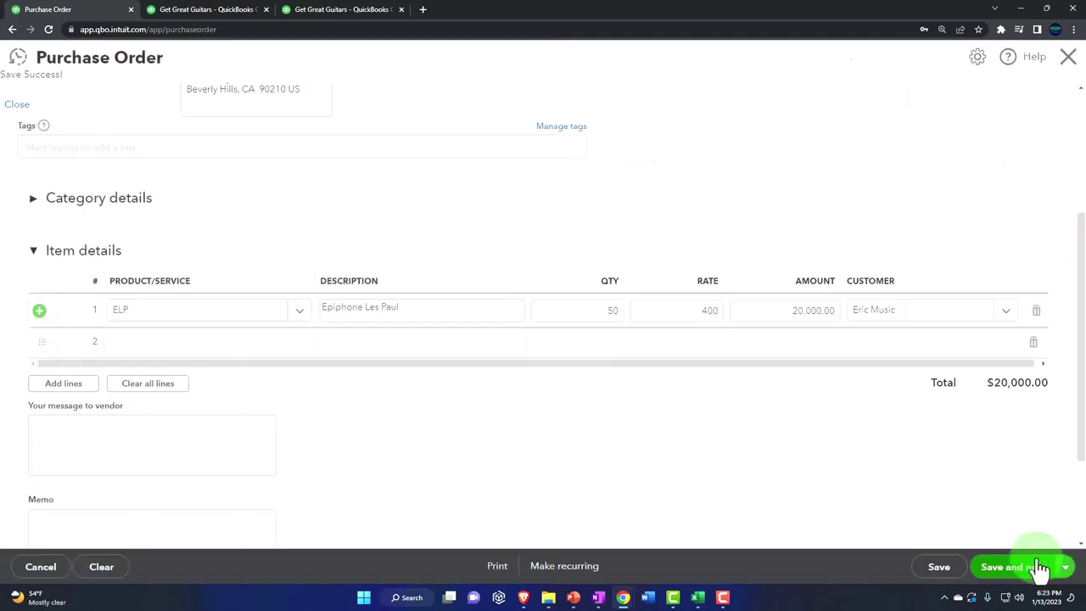
Add the EPSH product to the second item line with a quantity of 10.
left_click(356, 371)
left_click(162, 347)
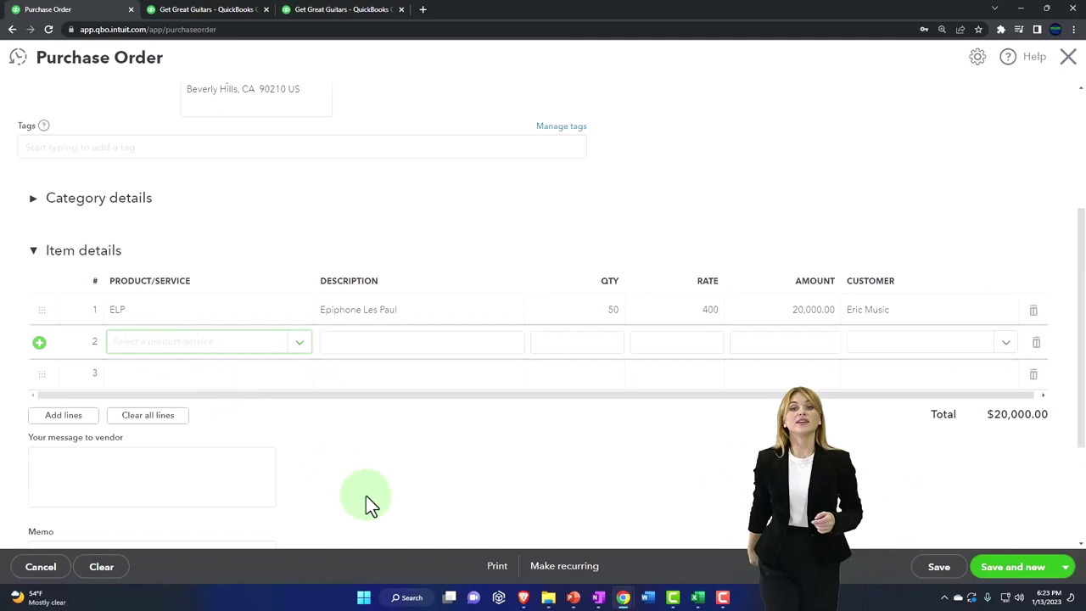
type("EPSH")
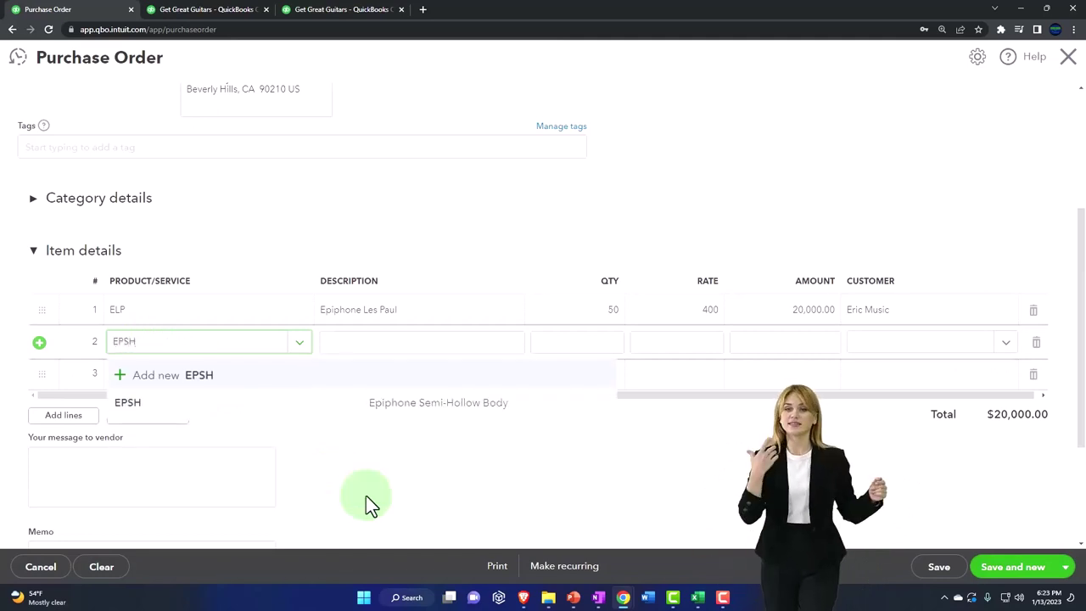
key("Return")
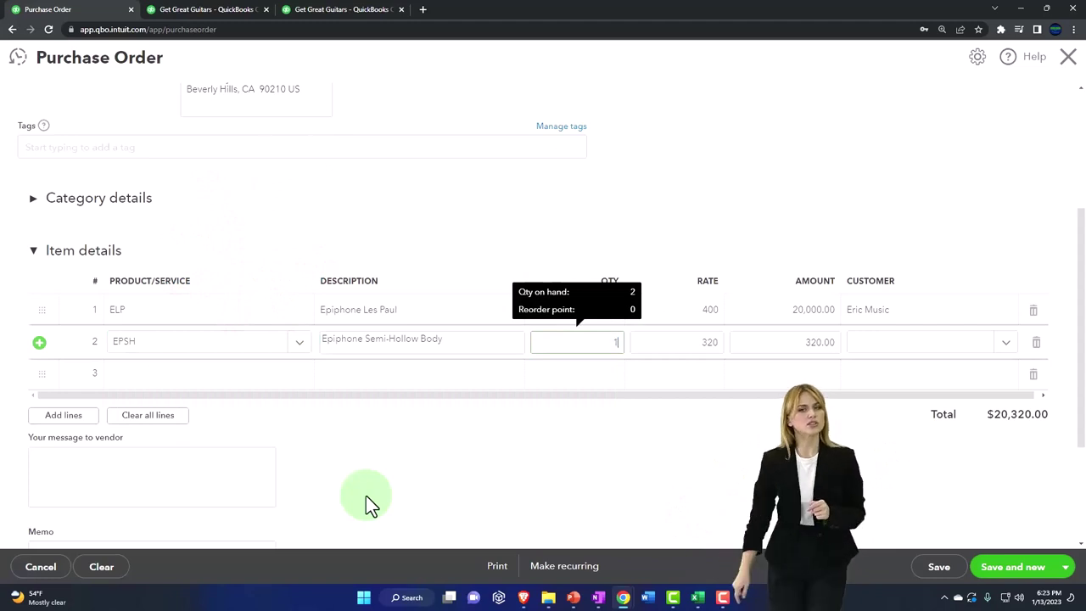
type("10")
key("Tab")
key("Tab")
key("Tab")
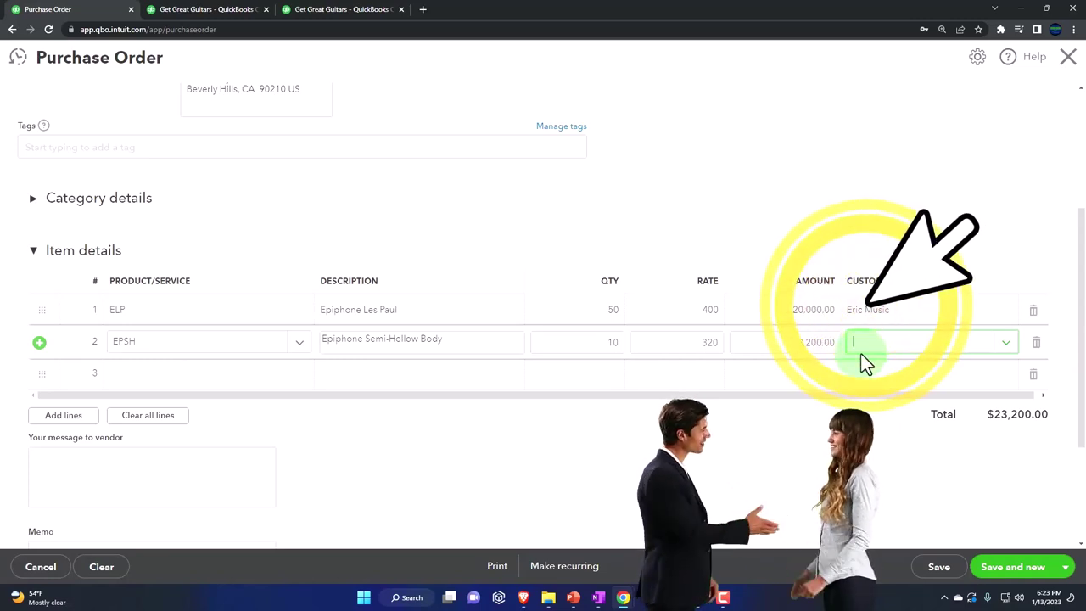
type("Eri")
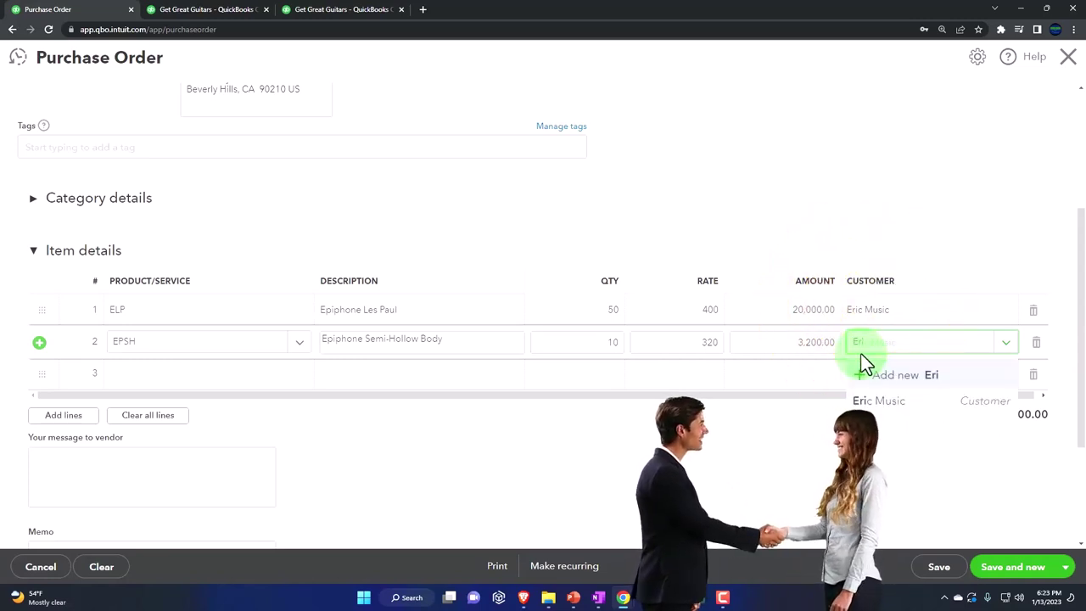
key("Down")
key("Return")
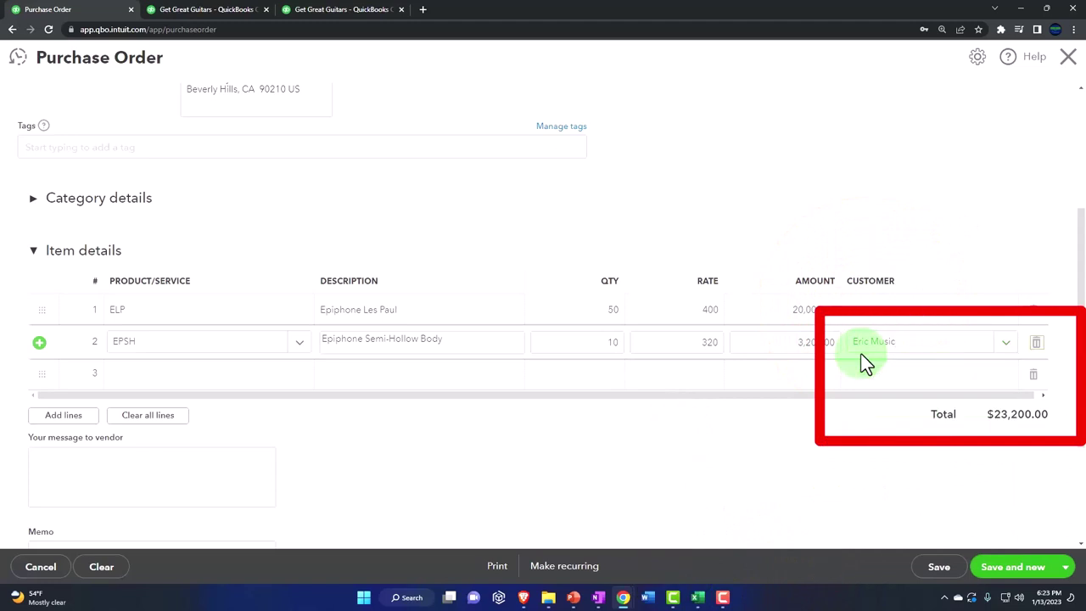
key("Tab")
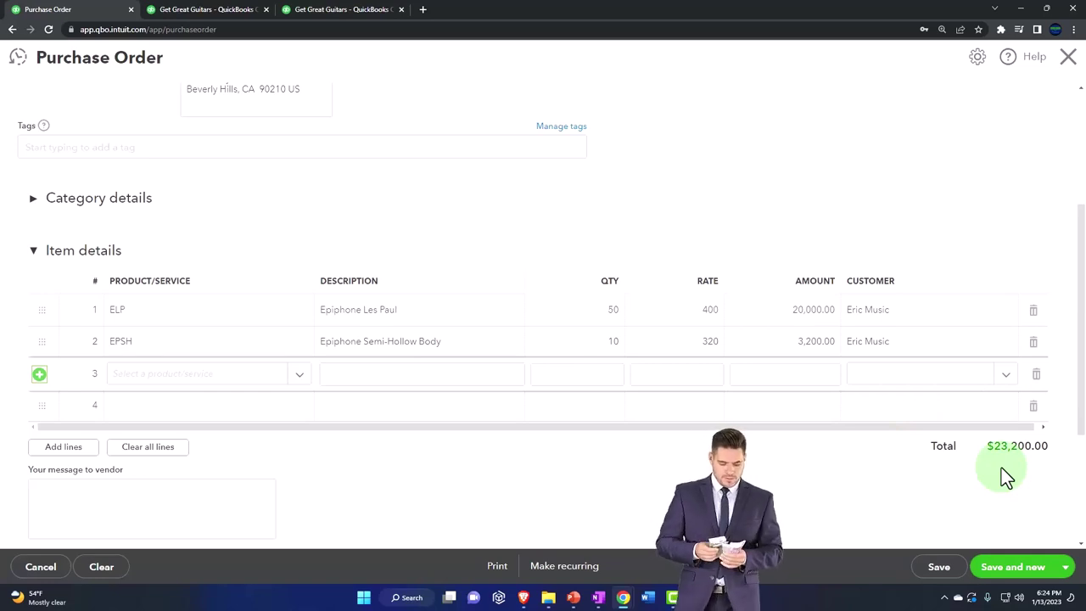
left_click(1023, 576)
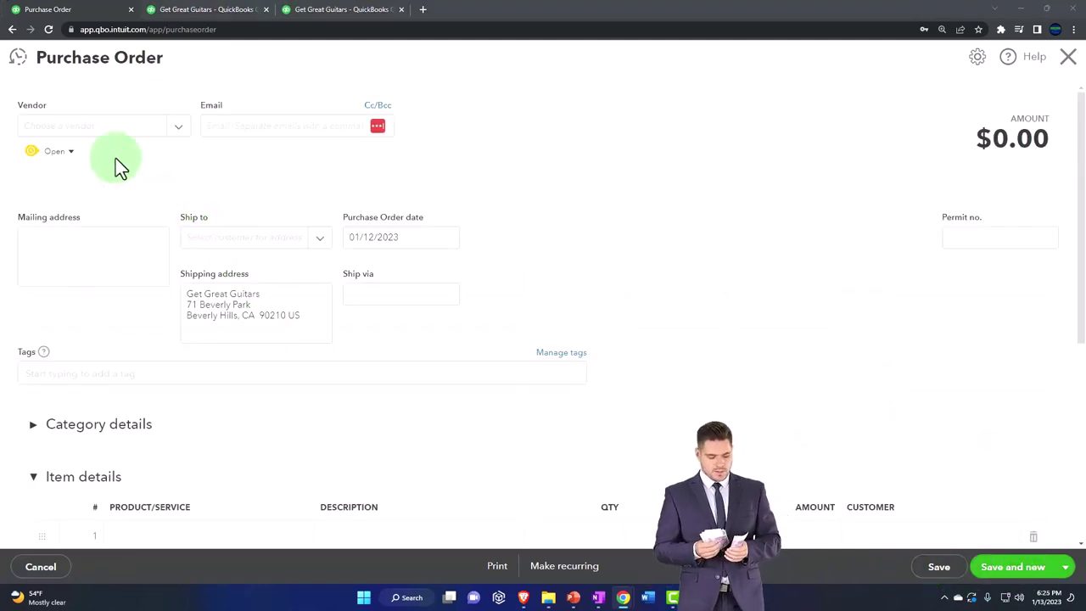
Choose Gibson USA as the vendor of the new purchase order.
left_click(84, 127)
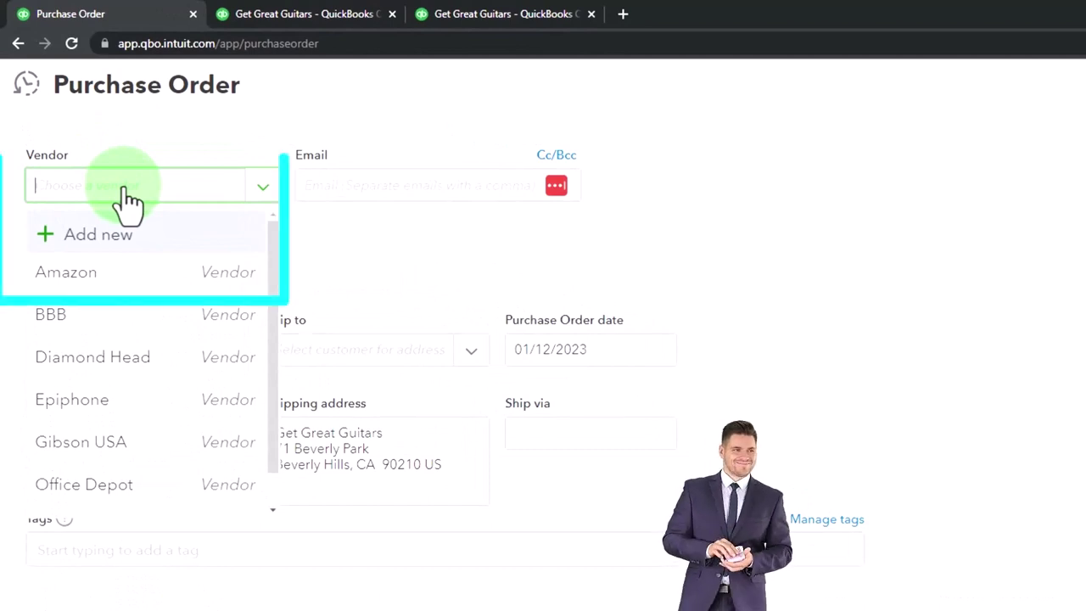
type("G")
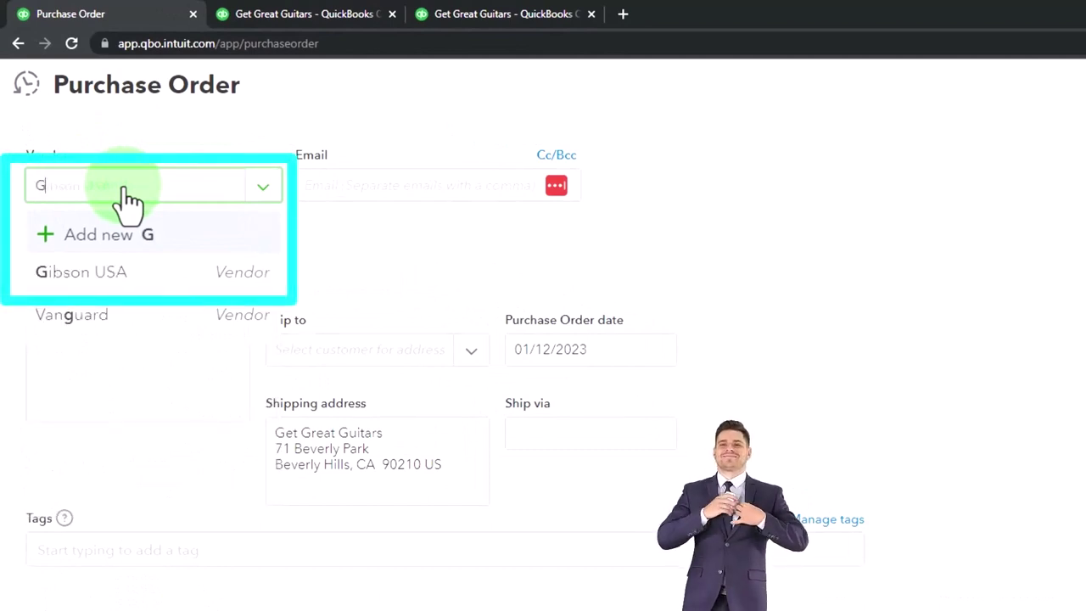
key("BackSpace")
type("Gi")
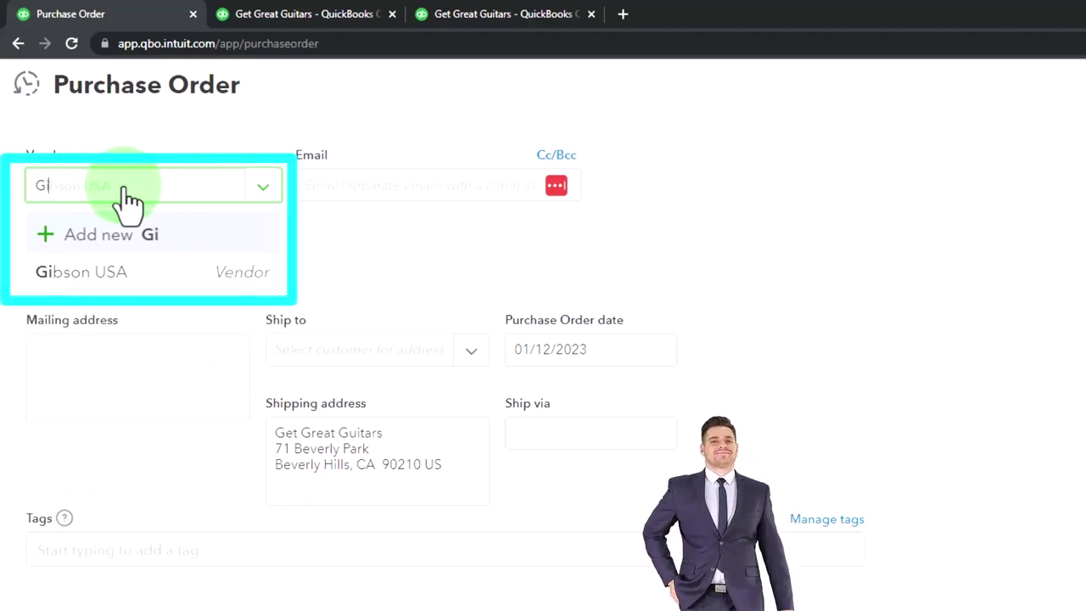
key("Down")
key("Down")
key("Tab")
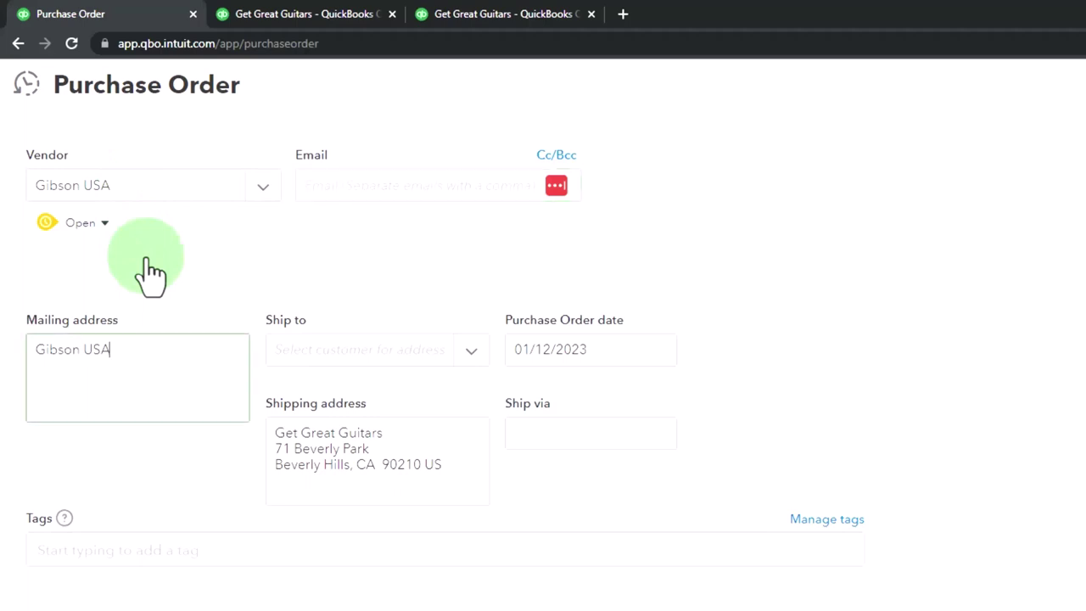
key("Tab")
key("Tab")
Clear all prefilled item lines from the Gibson USA purchase order.
scroll(352, 383, "down", 2)
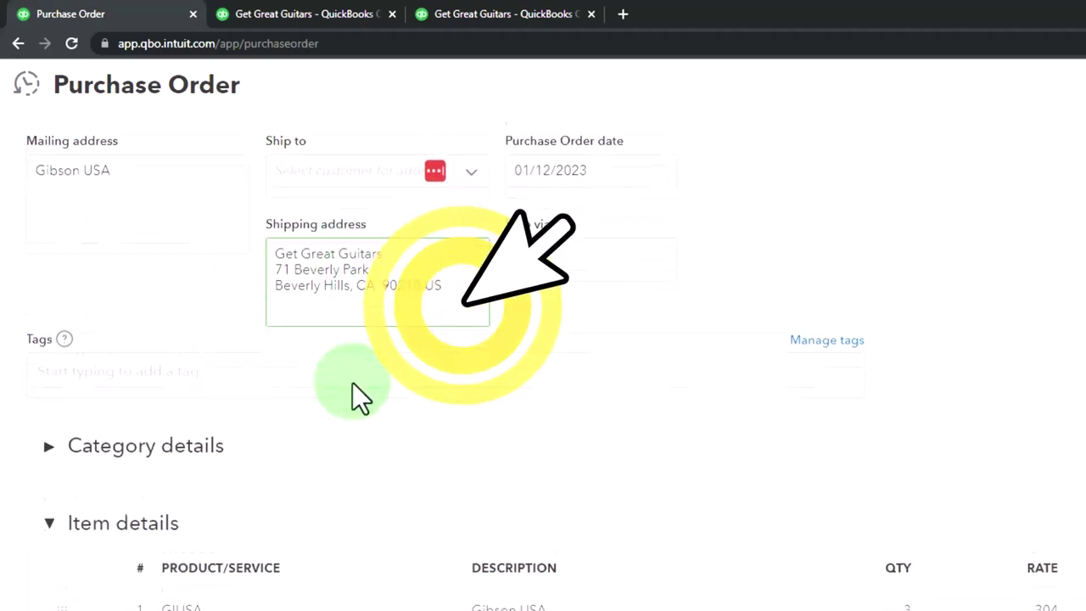
scroll(352, 382, "down", 1)
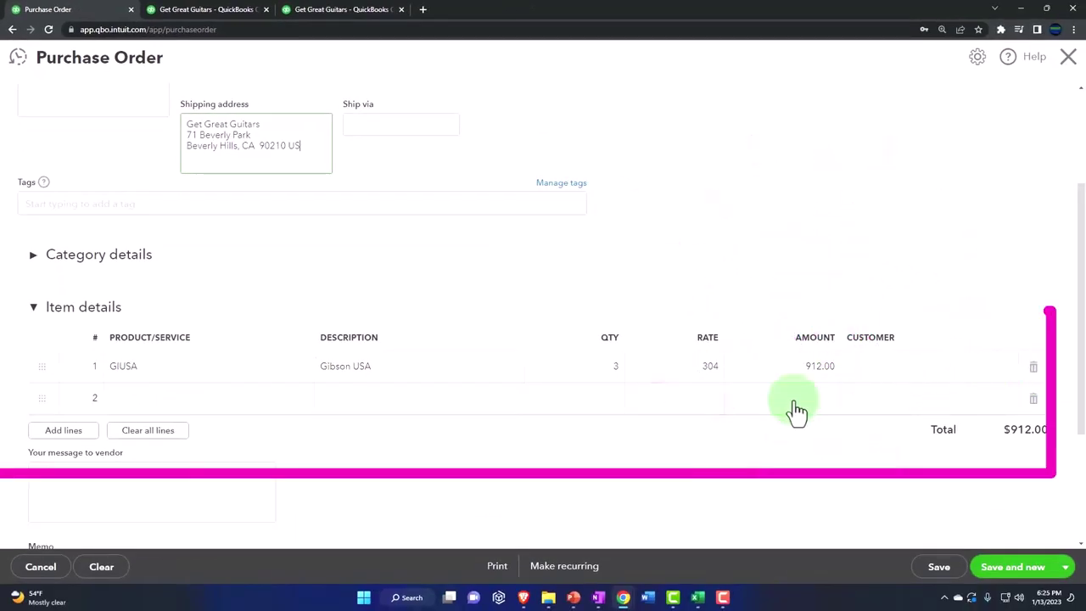
left_click(148, 431)
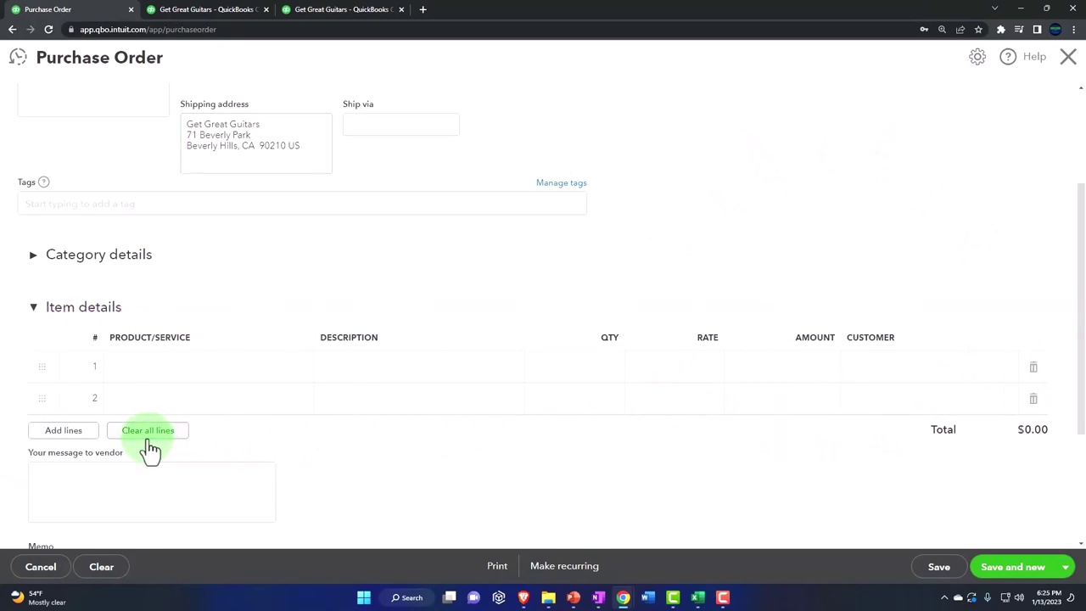
Start adding a new product named GSB from the first item line, with Inventory as its type.
left_click(291, 374)
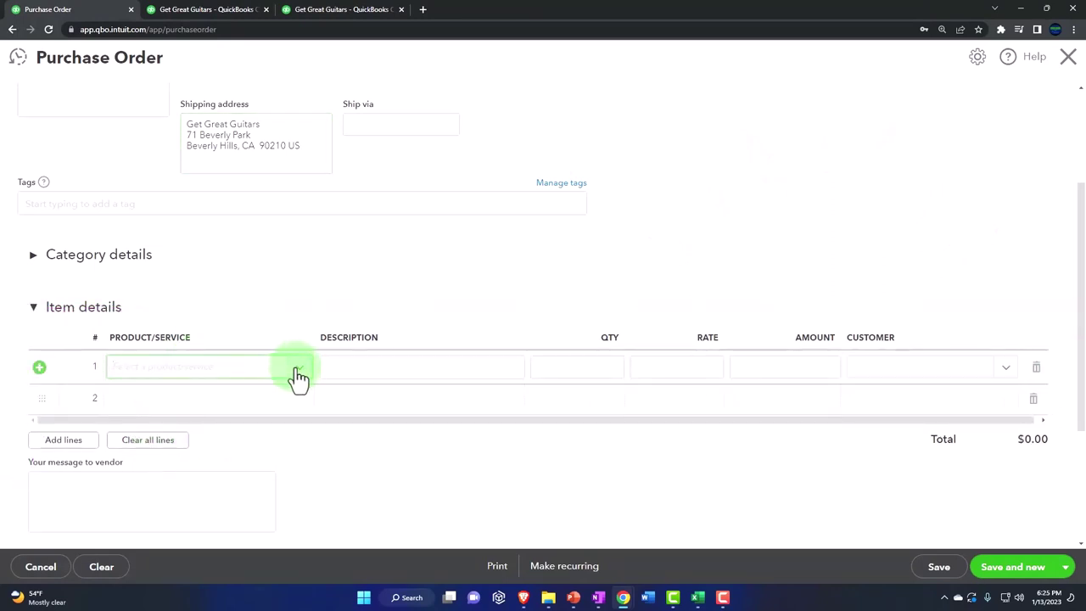
left_click(299, 373)
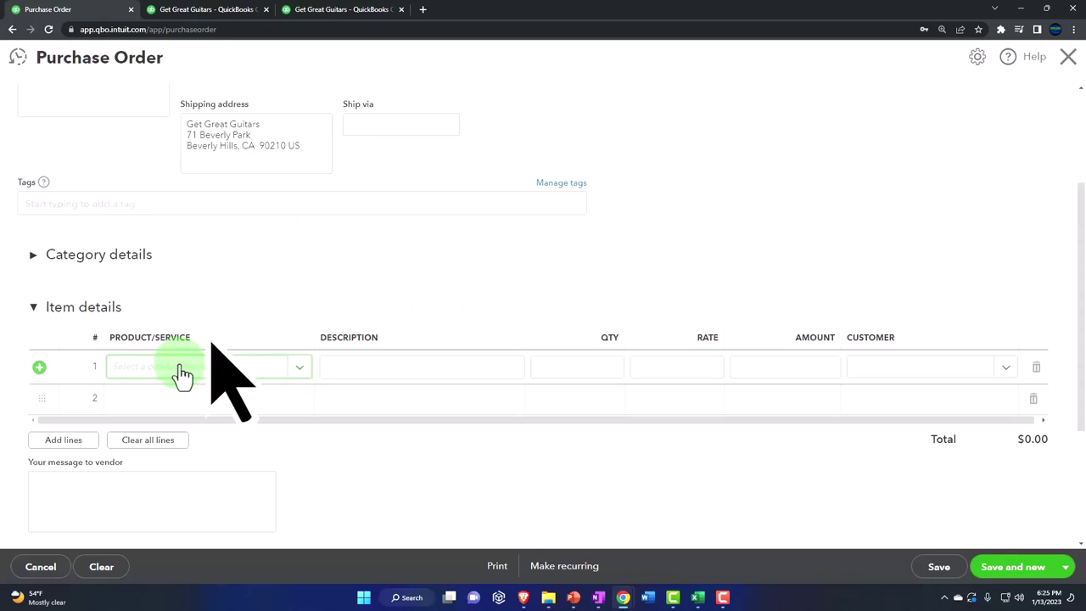
type("GSB")
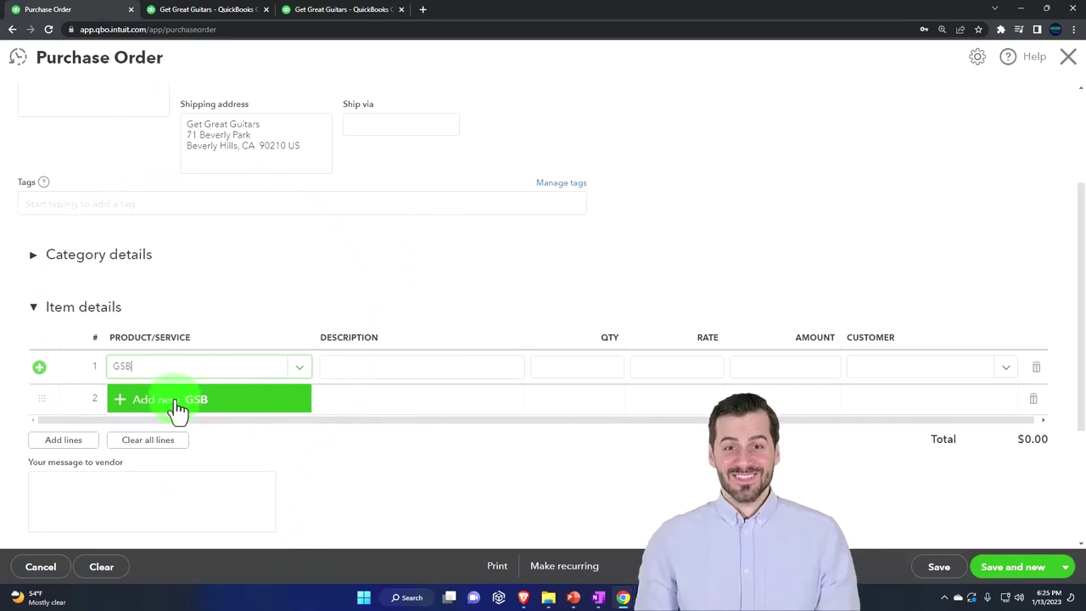
left_click(176, 406)
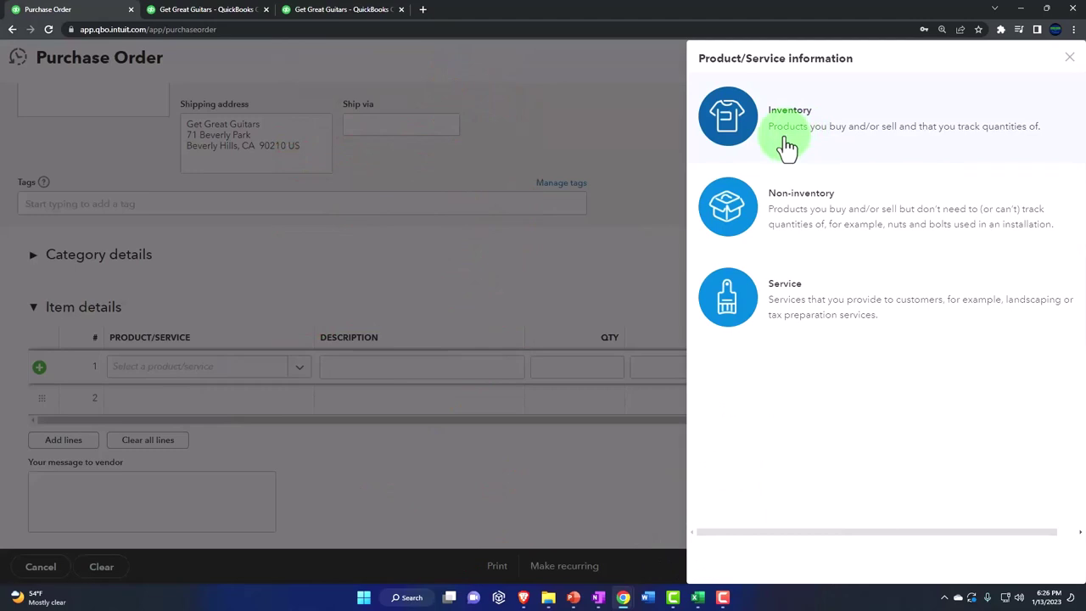
left_click(788, 149)
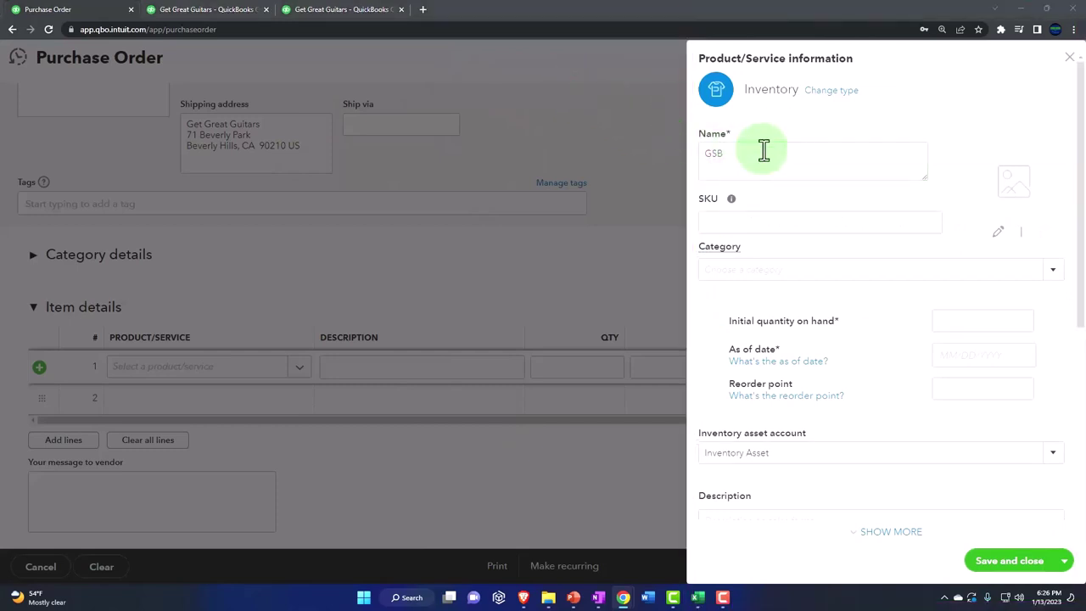
Set the GSB item's initial quantity on hand to 0, as of date to 01/01/2023 and reorder point to 0.
left_click(763, 150)
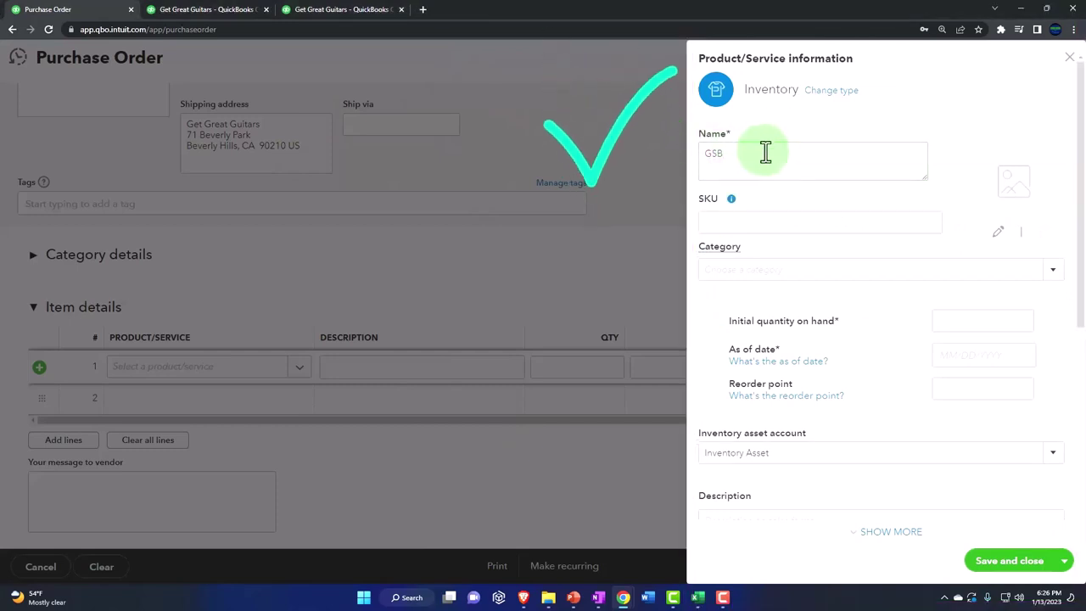
key("Tab")
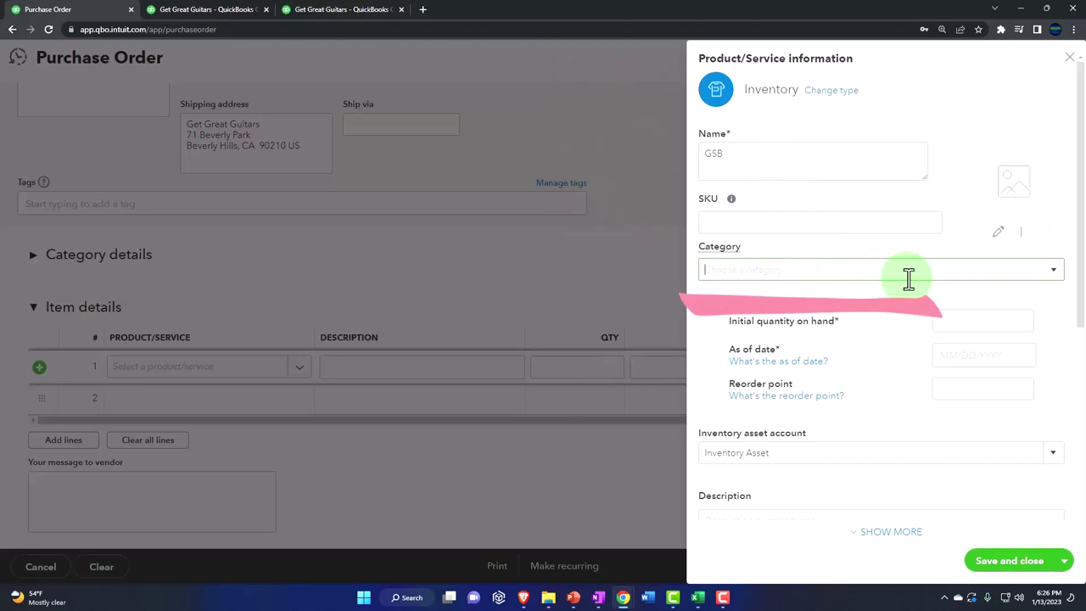
key("Tab")
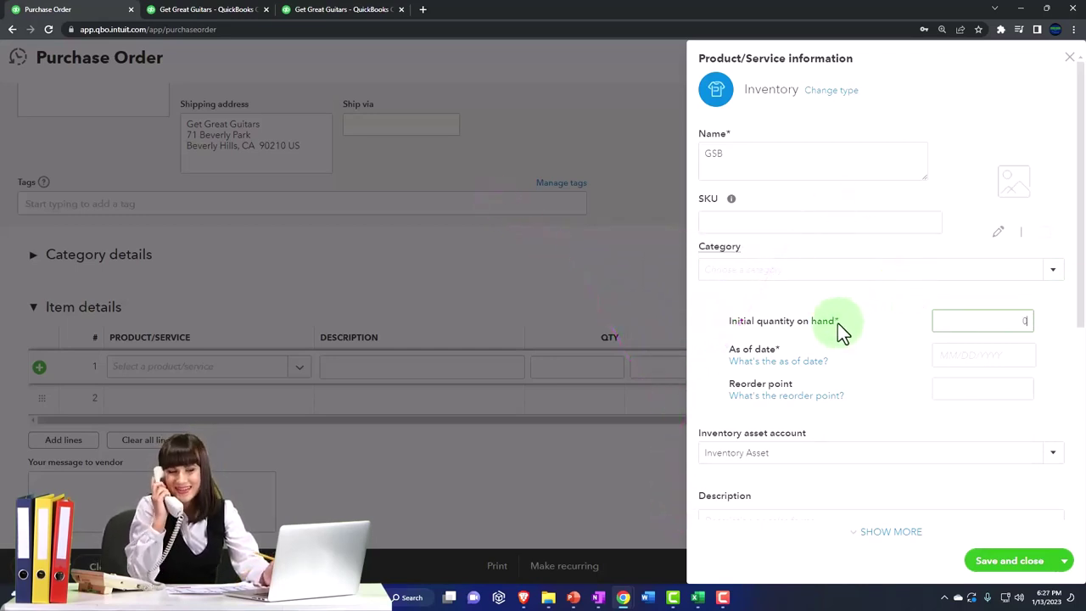
key("Tab")
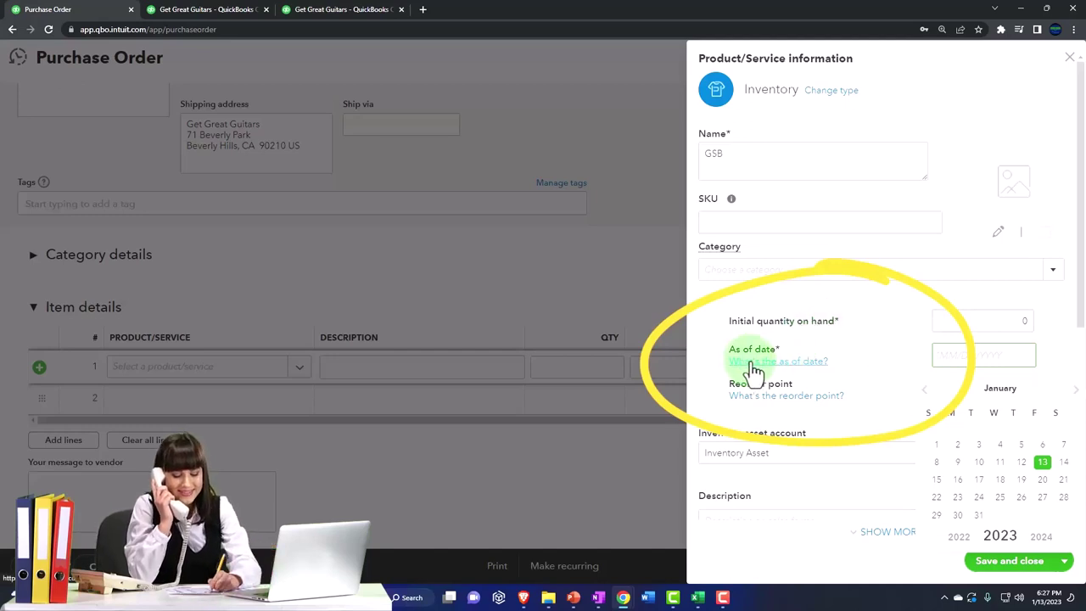
left_click(937, 447)
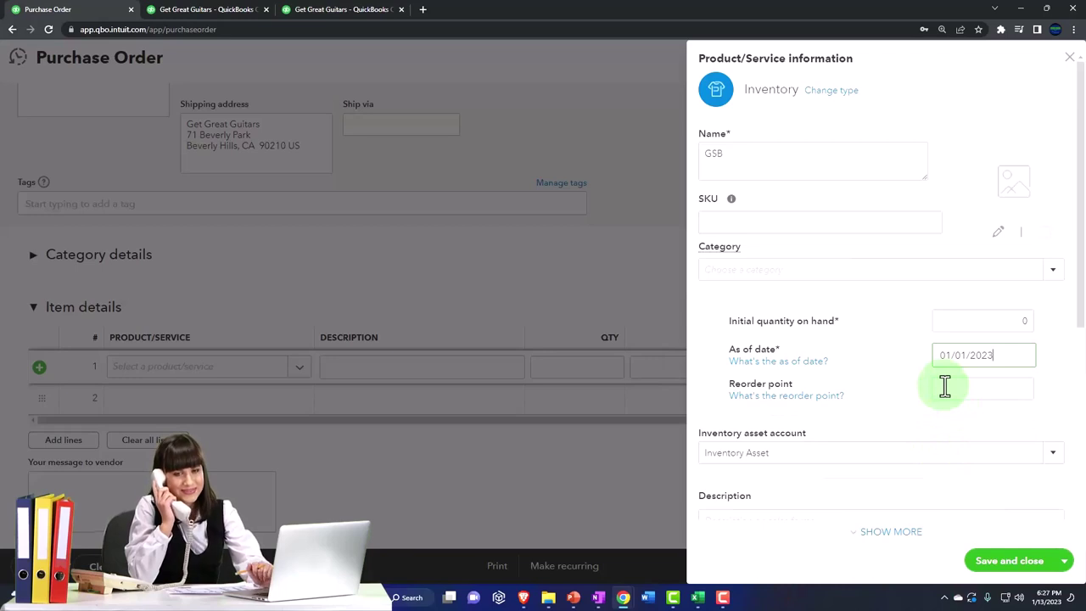
left_click(899, 370)
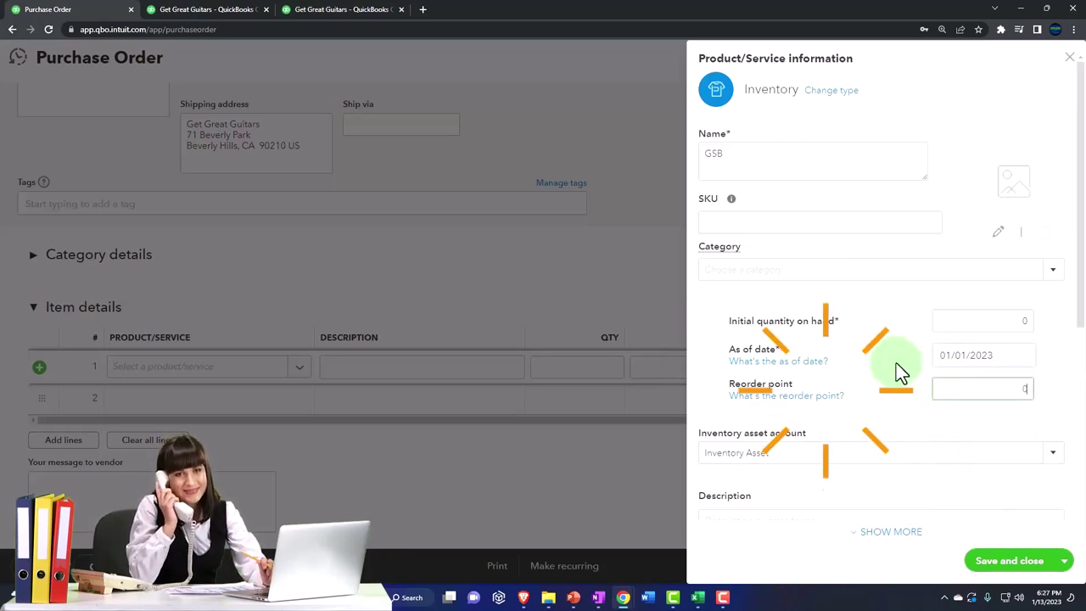
key("Tab")
Enter Gibson SG as the GSB item's sales description and select the whole text.
scroll(895, 363, "down", 1)
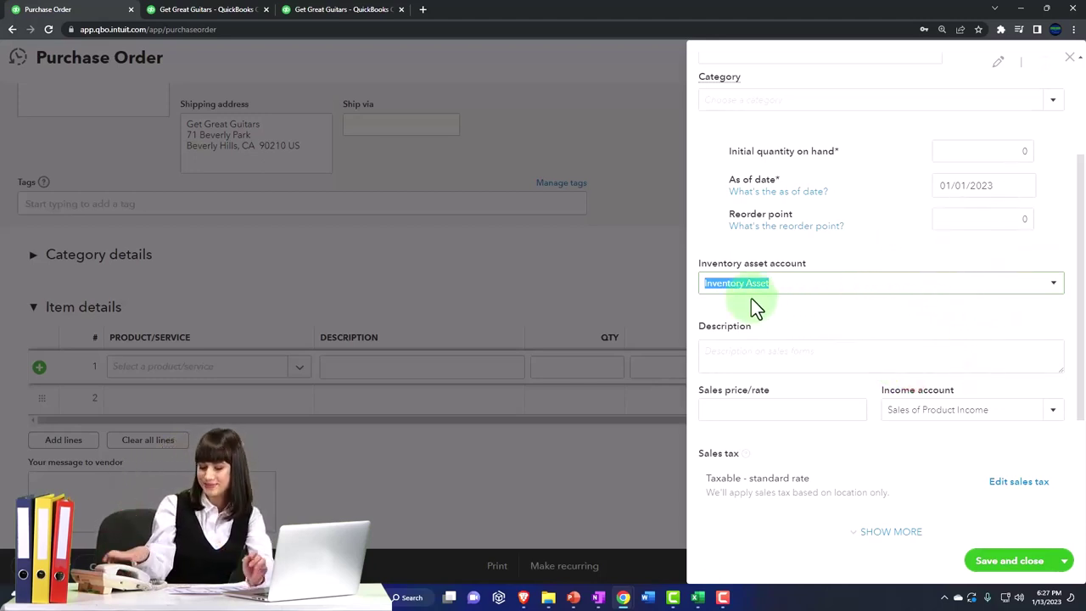
scroll(764, 307, "down", 1)
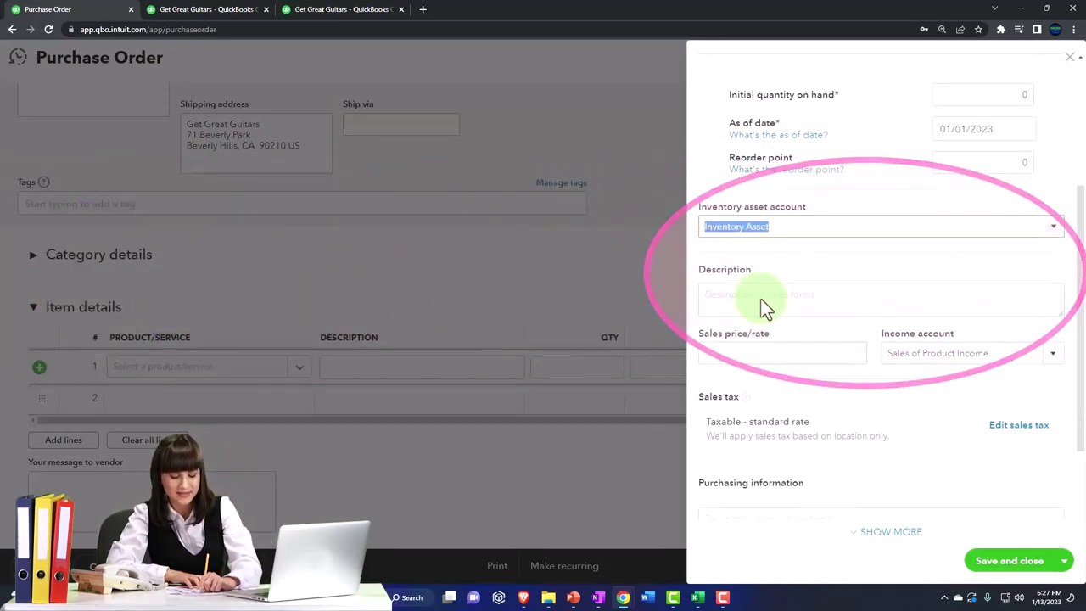
left_click(763, 299)
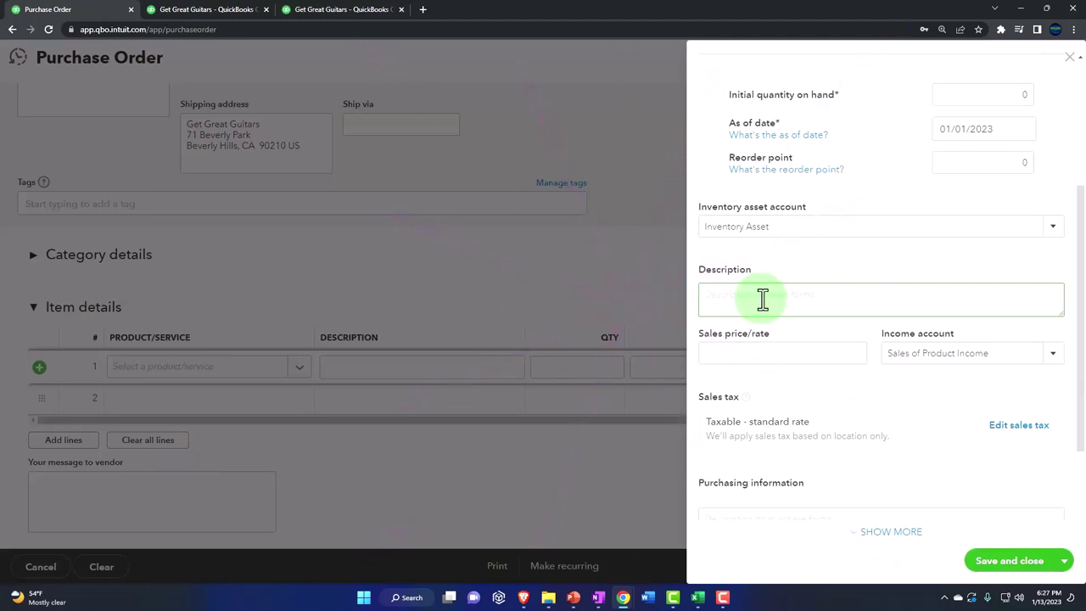
type("G")
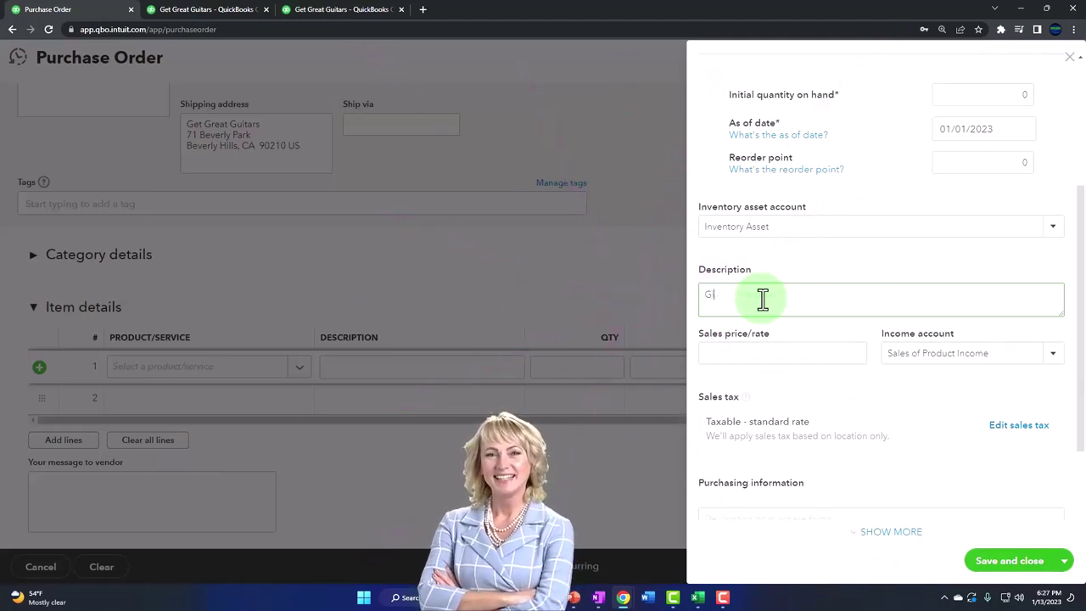
type("ibson GS")
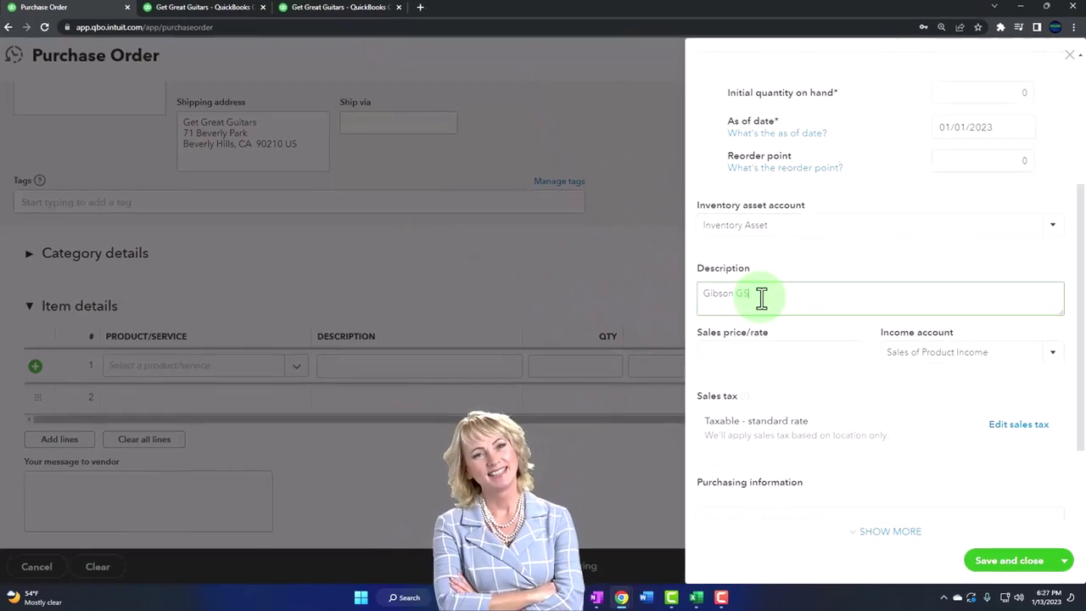
key("BackSpace")
key("BackSpace")
type("SG")
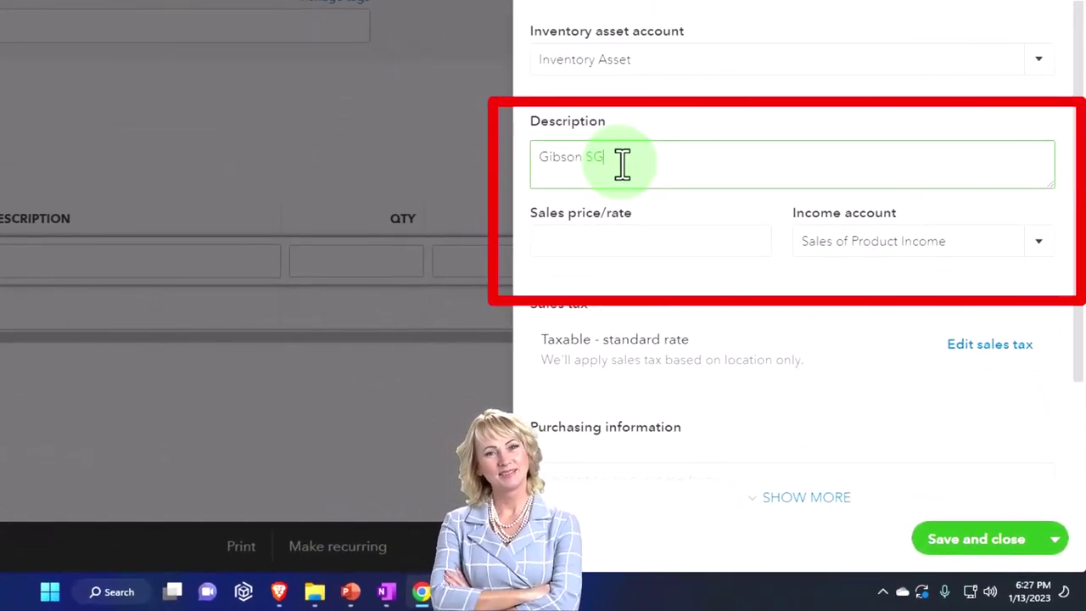
key("shift+Left")
key("shift+Left")
key("shift+Left")
key("shift+Left")
key("shift+Left")
key("shift+Left")
key("shift+Left")
key("shift+Left")
key("shift+Left")
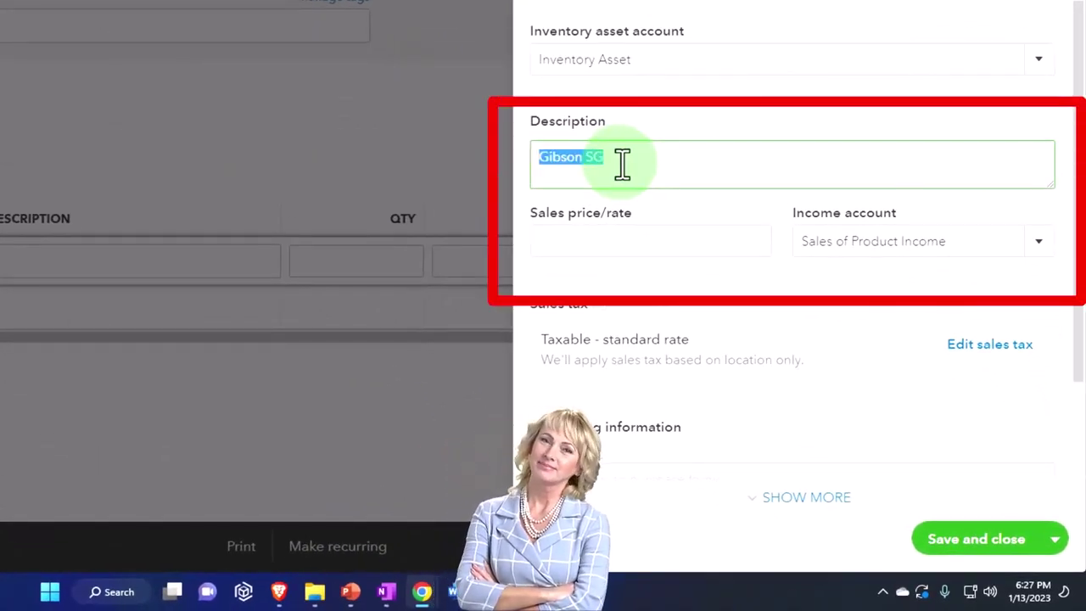
Set the GSB item's sales price to 598, keeping Sales of Product Income as the income account.
left_click(594, 235)
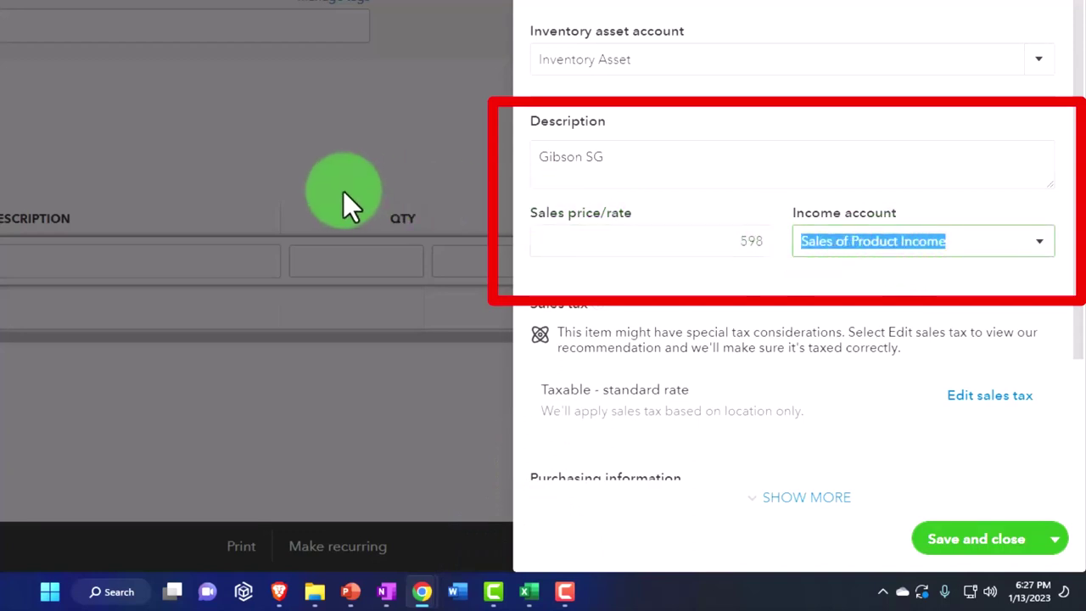
left_click(1038, 246)
left_click(1039, 248)
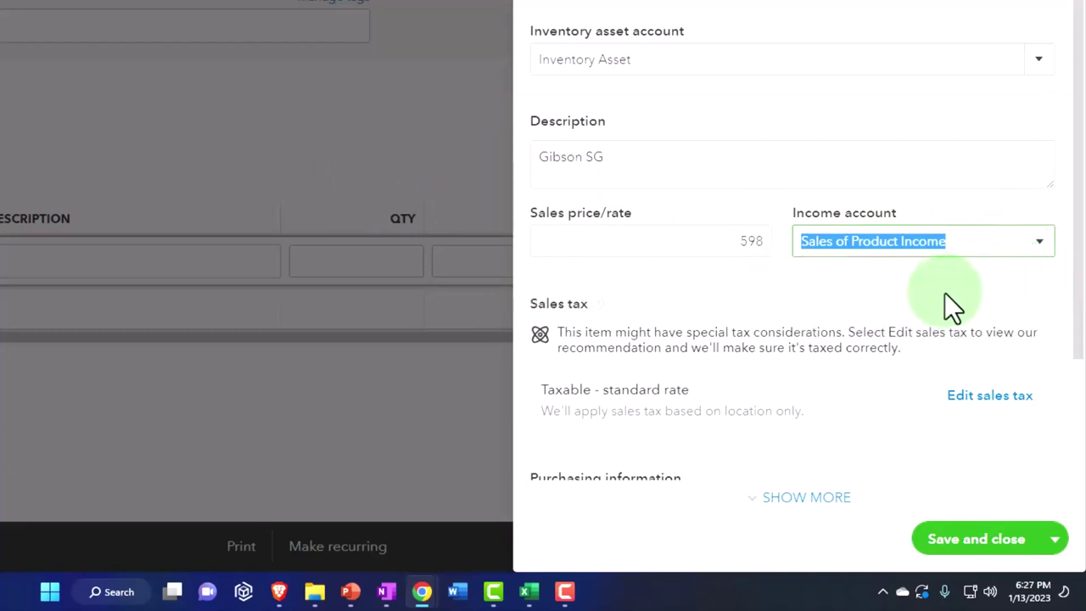
Review the GSB item's sales tax categories and keep it taxable based on location only.
scroll(944, 291, "down", 3)
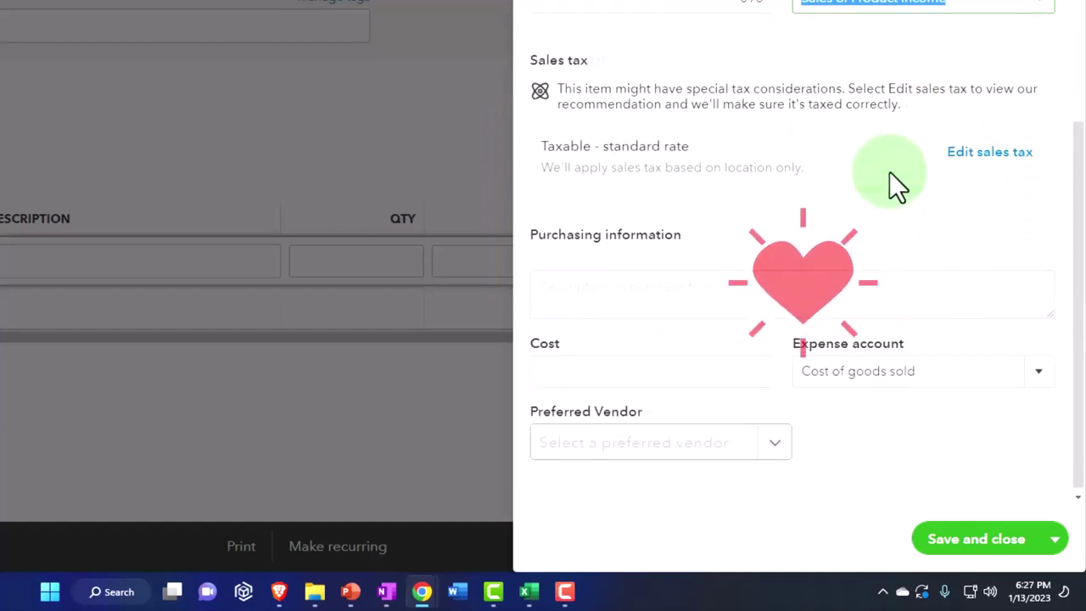
left_click(973, 170)
scroll(811, 306, "down", 4)
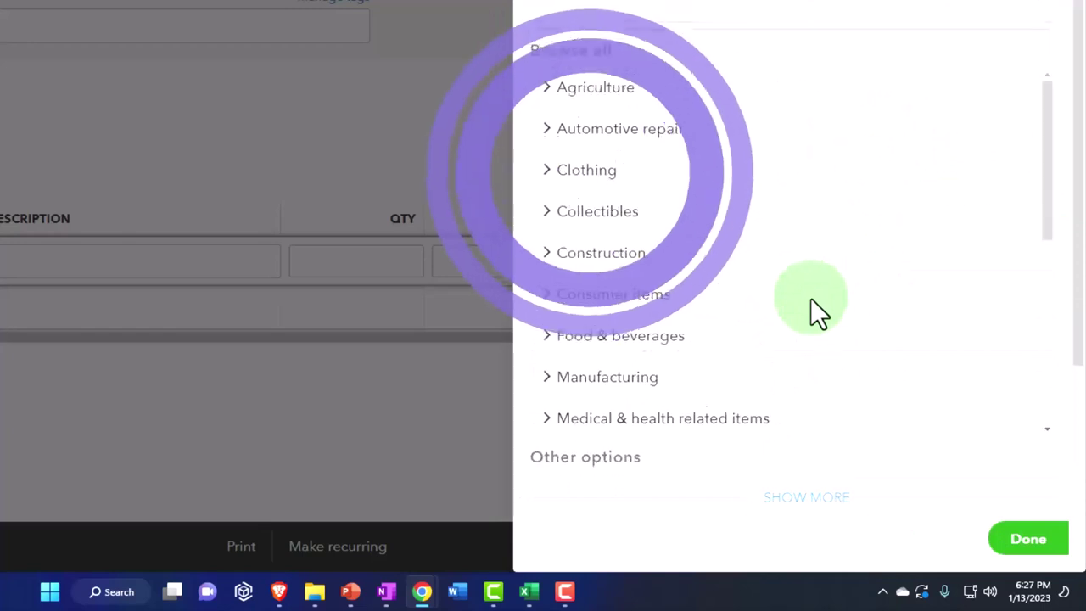
scroll(810, 298, "down", 3)
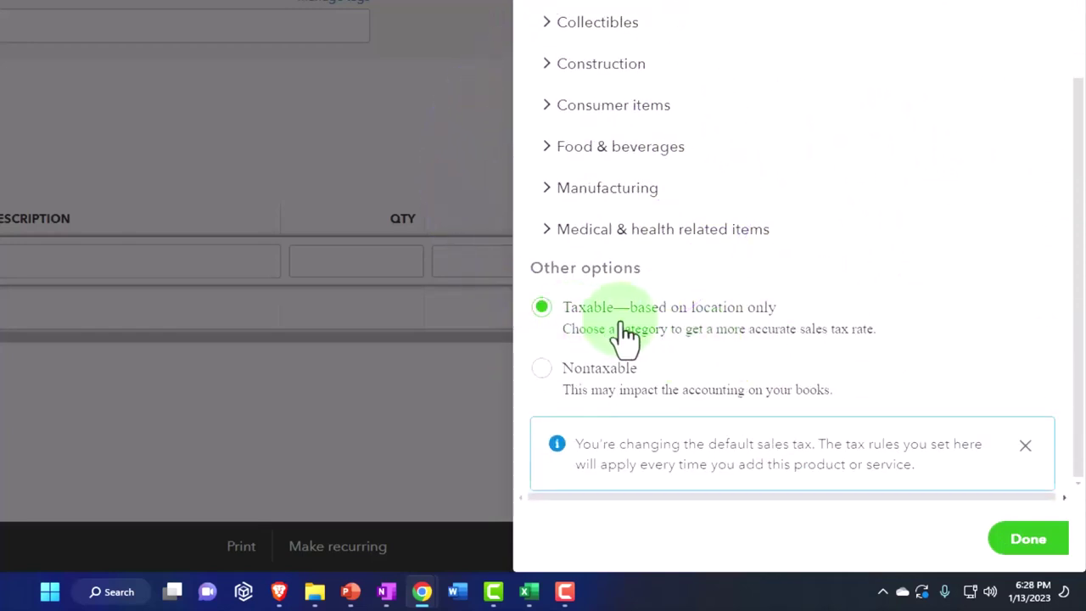
left_click(1022, 543)
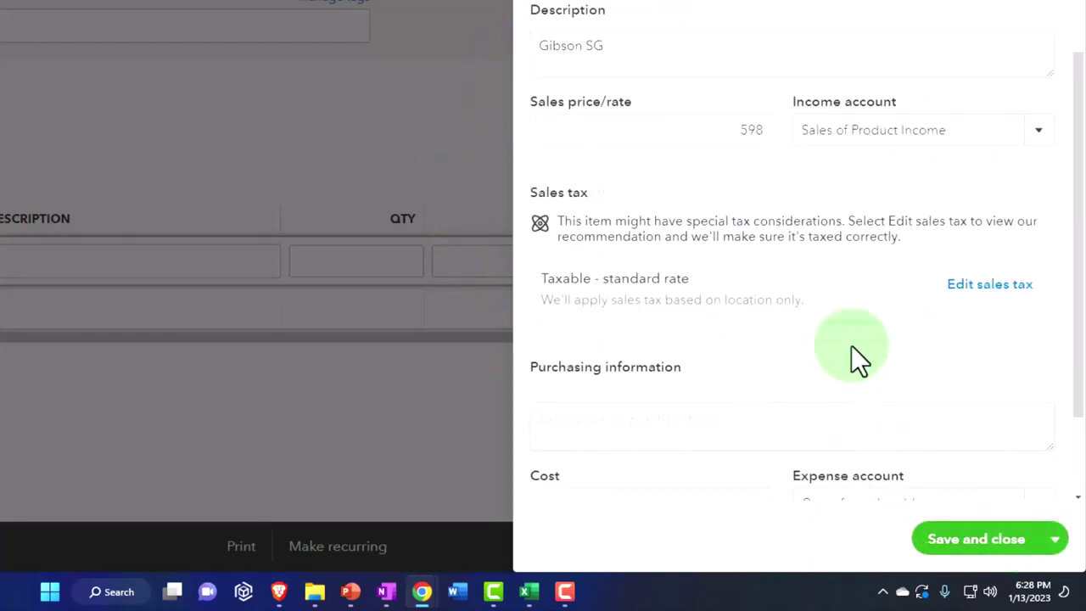
Enter Gibson SG as the GSB item's purchasing description.
scroll(851, 345, "down", 2)
left_click(617, 289)
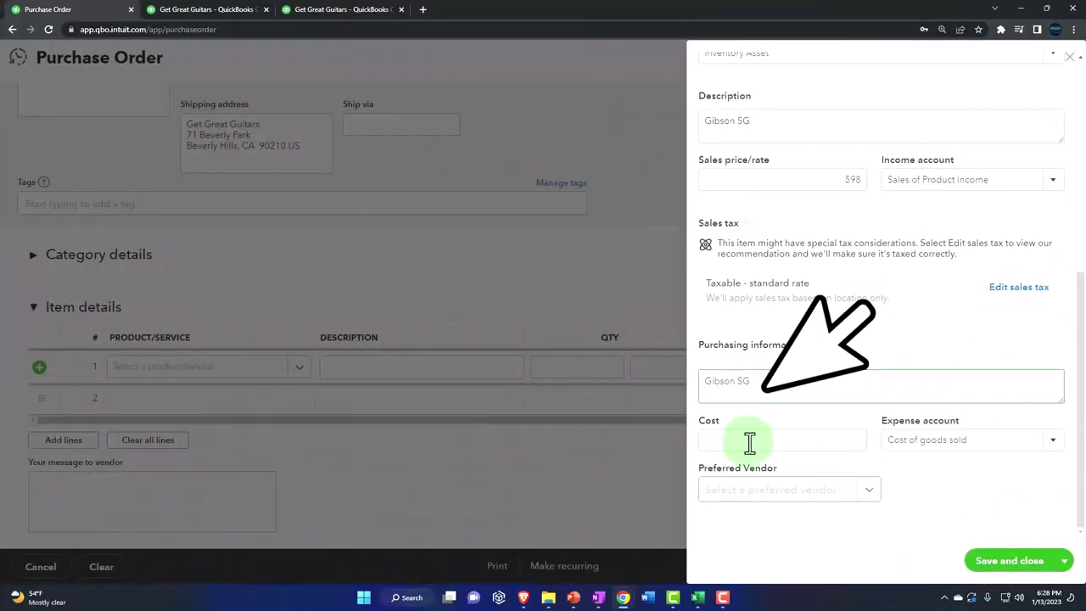
left_click(750, 441)
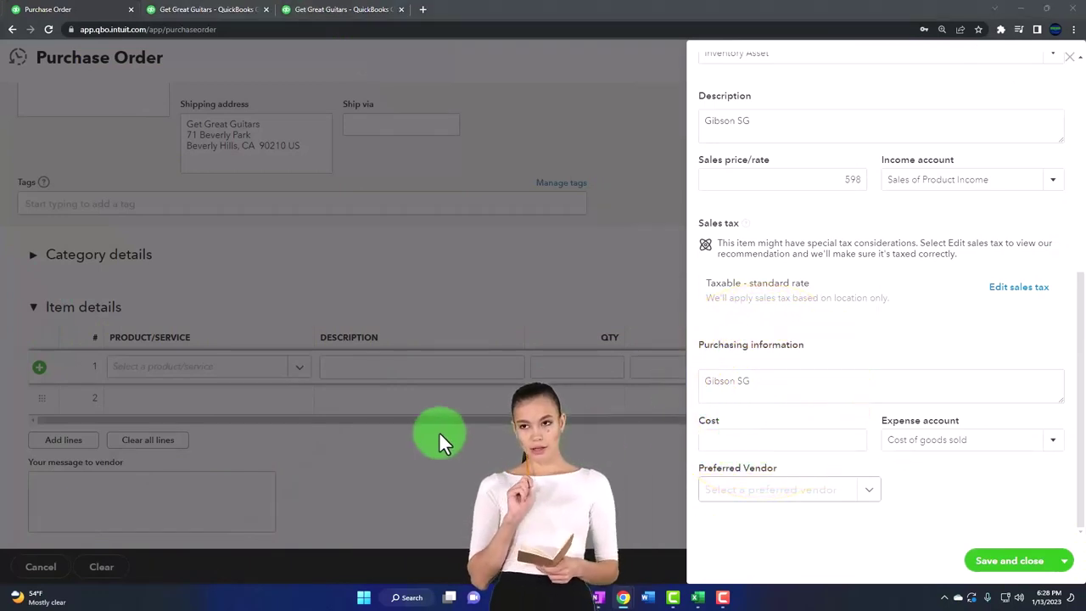
Change the GSB item's sales price to 777 and set its cost to 598, keeping Cost of goods sold as the expense account.
scroll(763, 395, "up", 1)
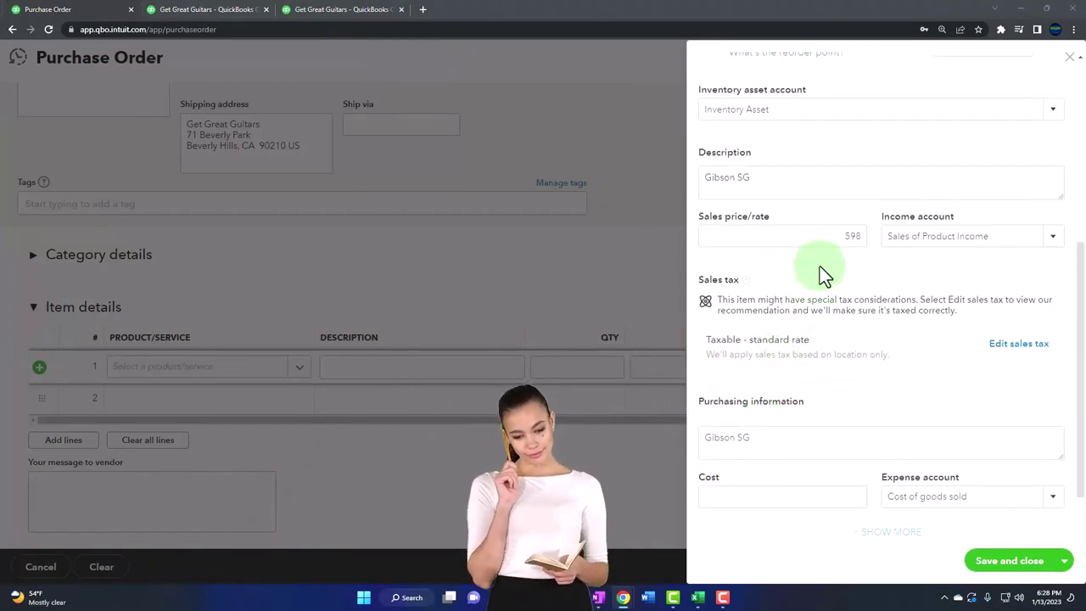
left_click_drag(831, 240, 872, 241)
type("777")
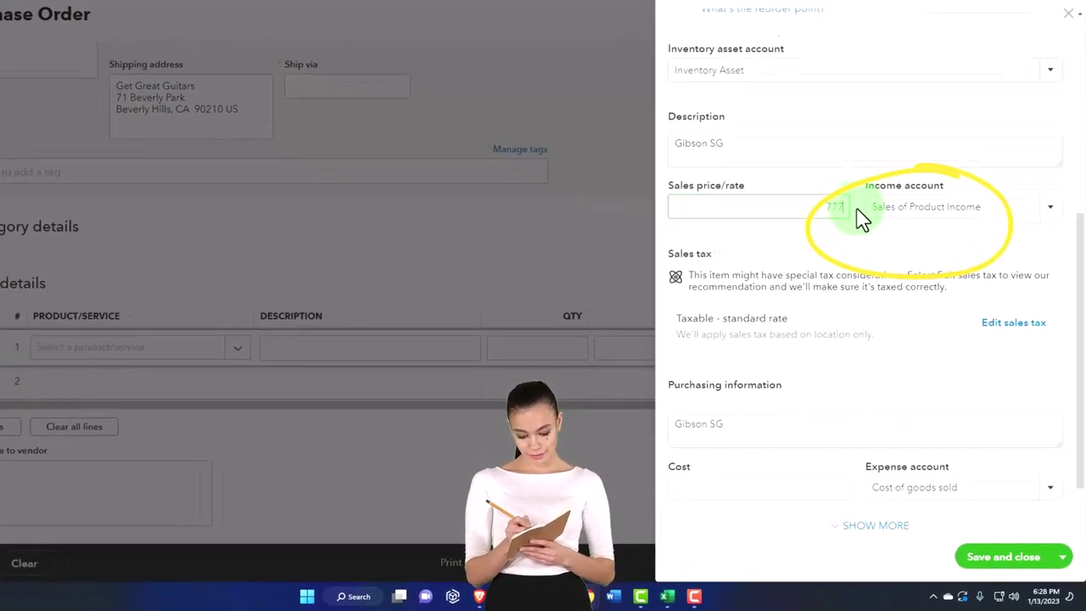
left_click(822, 484)
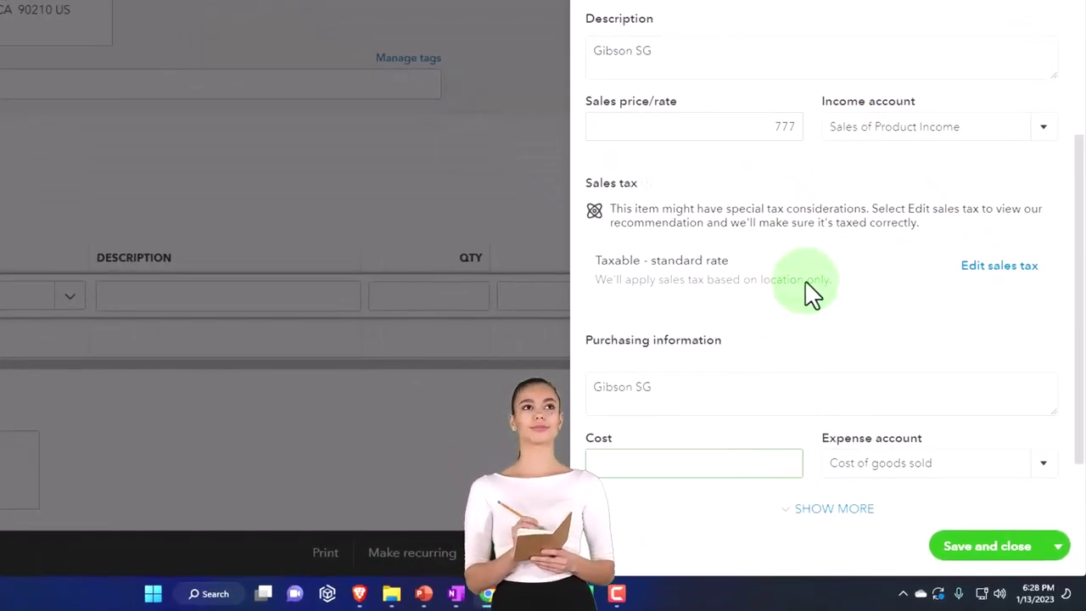
type("598")
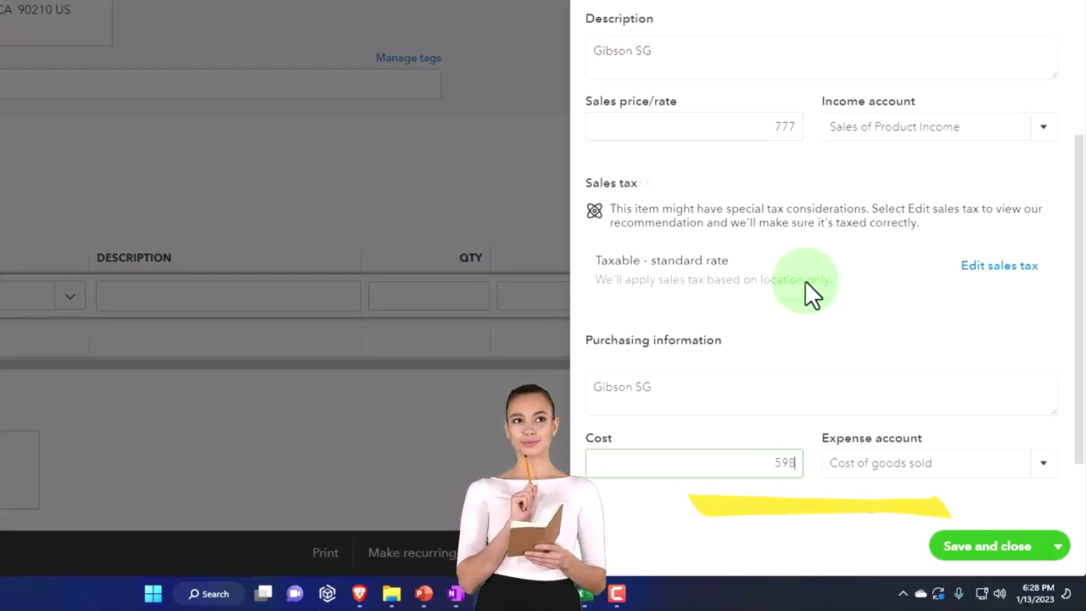
key("Tab")
Set Gibson USA as the GSB item's preferred vendor and save the new inventory item.
scroll(805, 286, "down", 1)
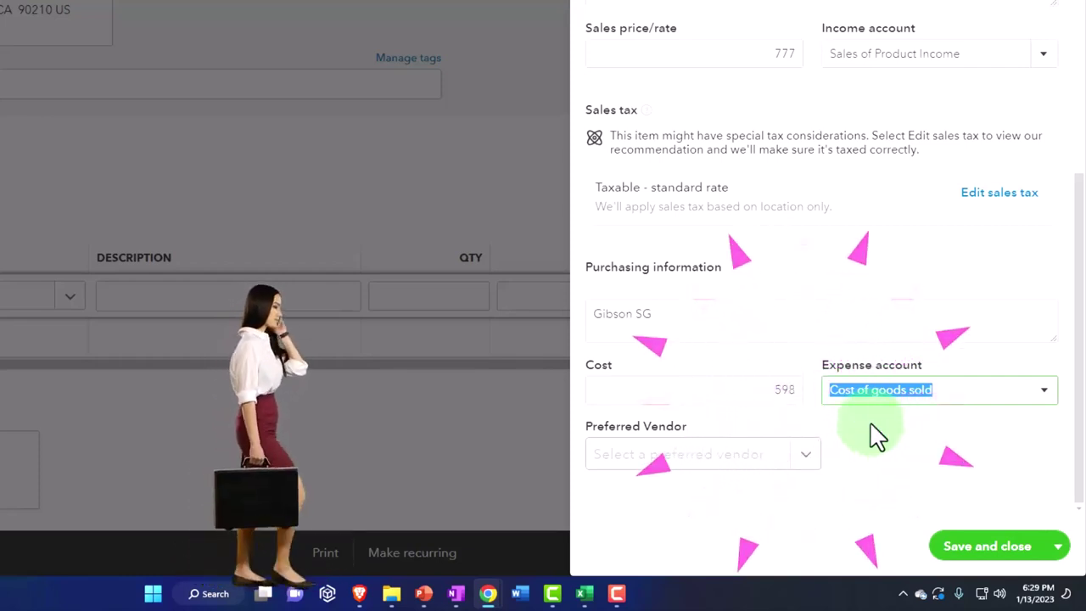
left_click(715, 467)
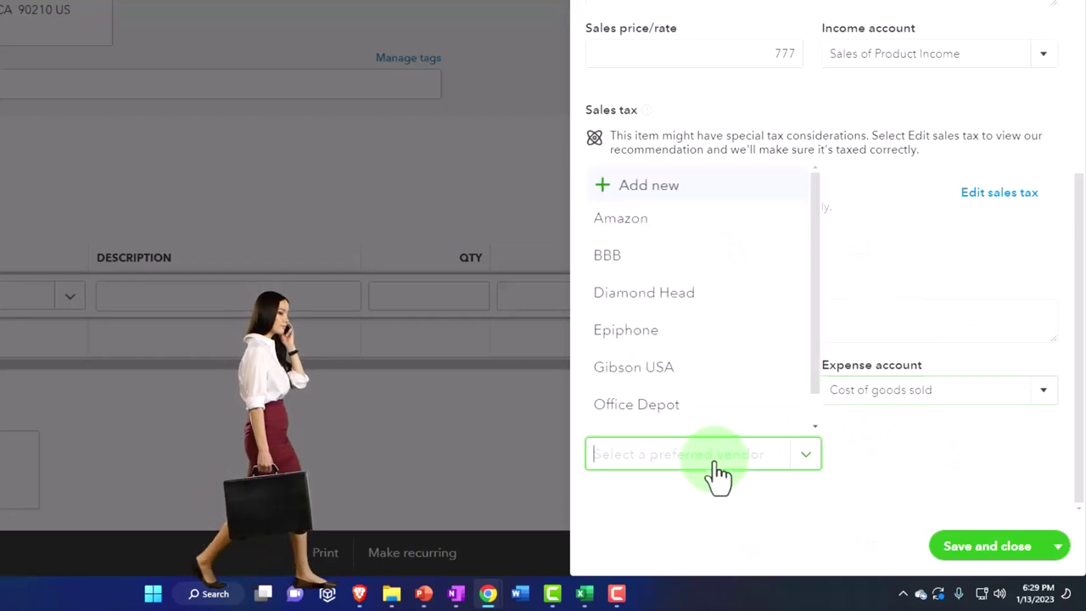
type("gi")
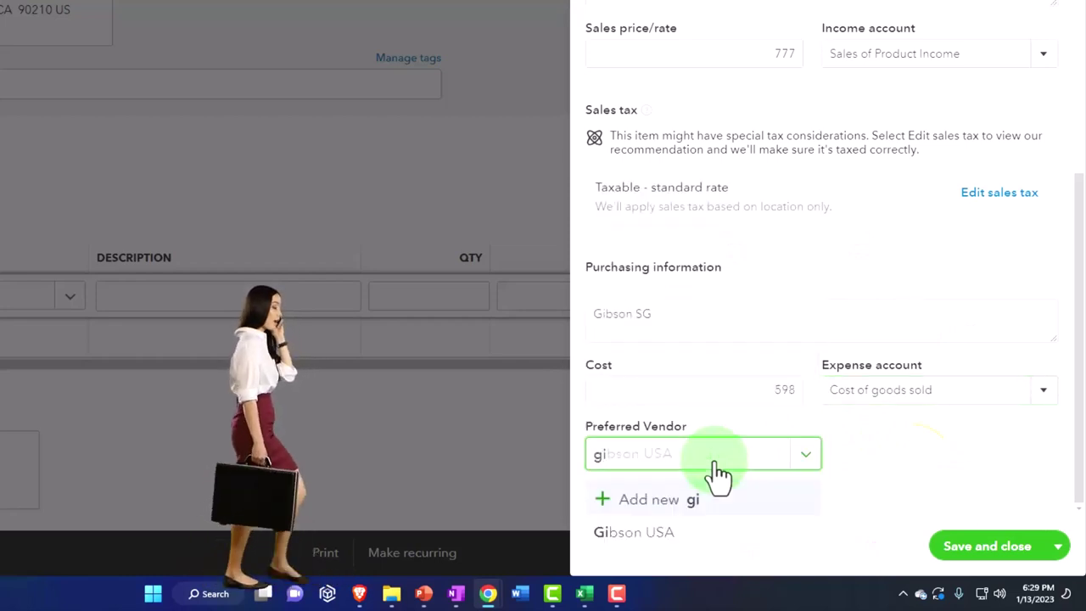
key("Down")
key("Down")
key("Return")
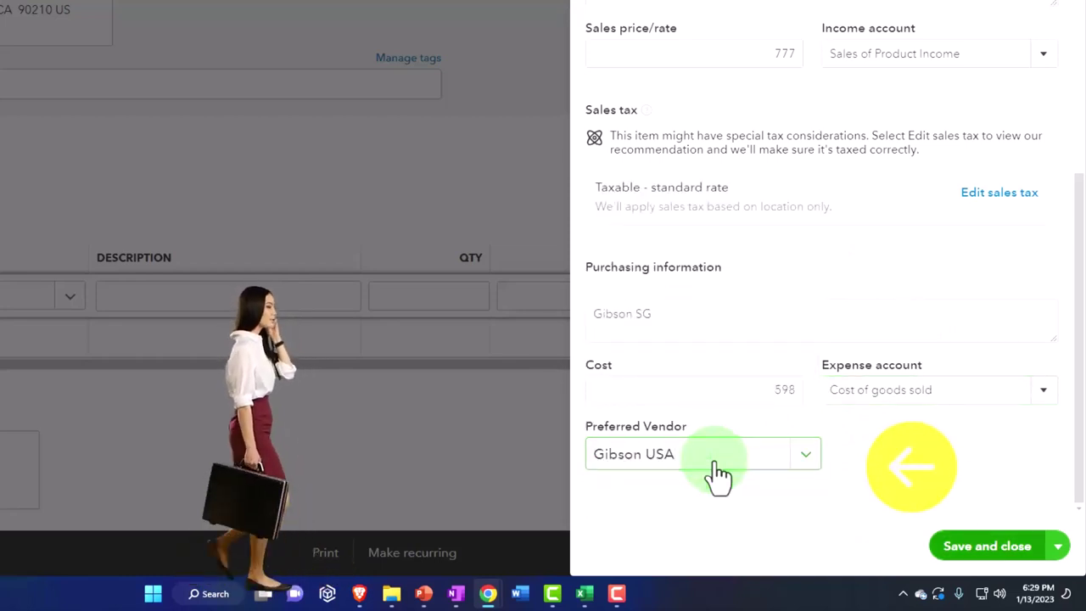
left_click(1004, 558)
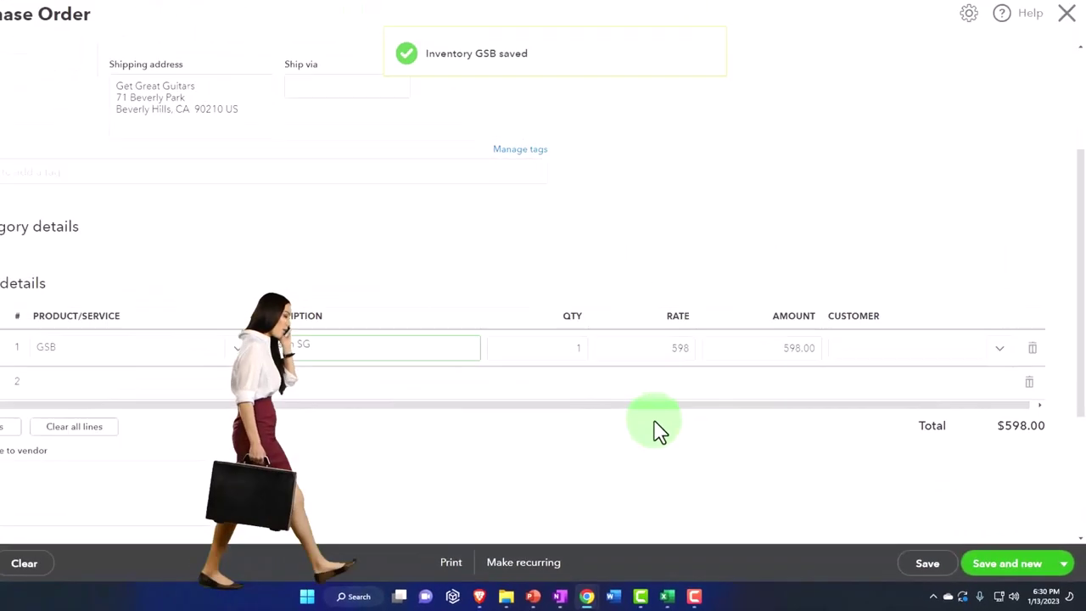
Set the quantity on the GSB line to 10, keeping its rate and amount.
left_click(618, 366)
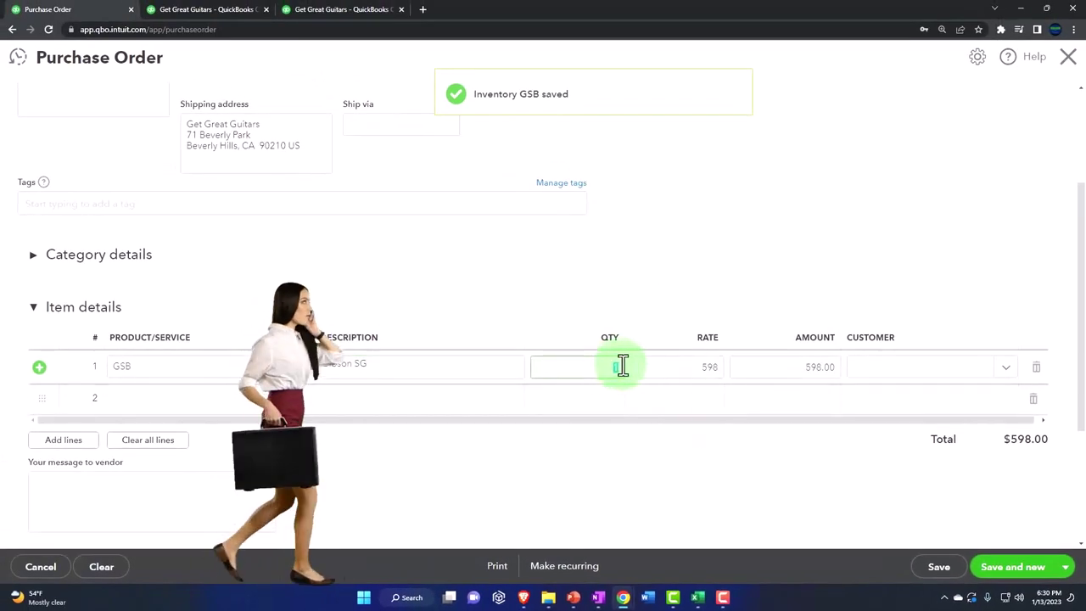
type("10")
key("Tab")
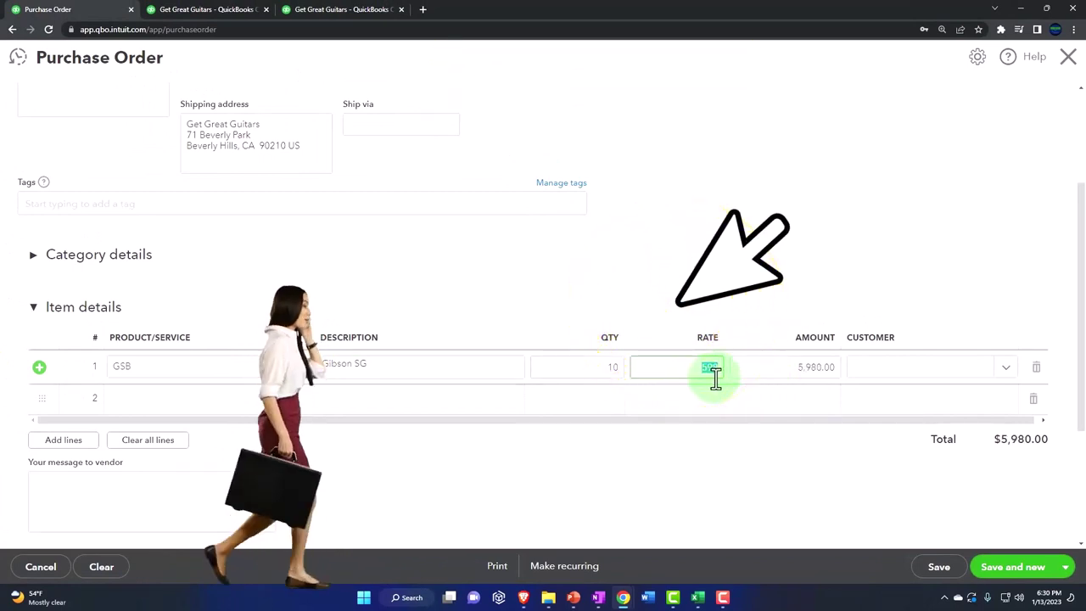
key("Tab")
key("Tab")
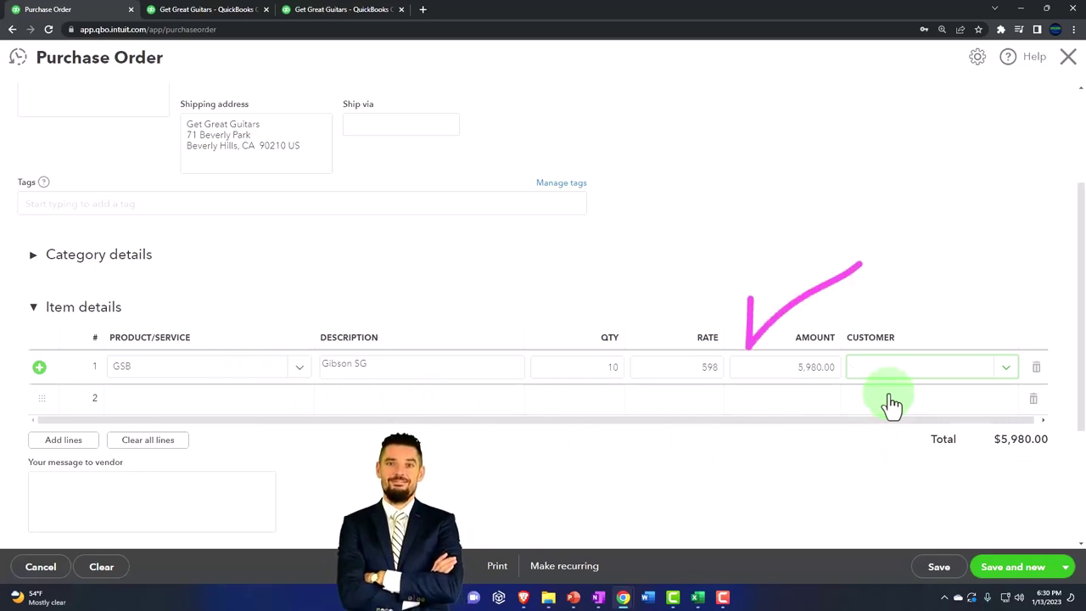
Add Music Stuff Store as a new customer for the GSB line, using that as company and display name, and save it.
type("Musi")
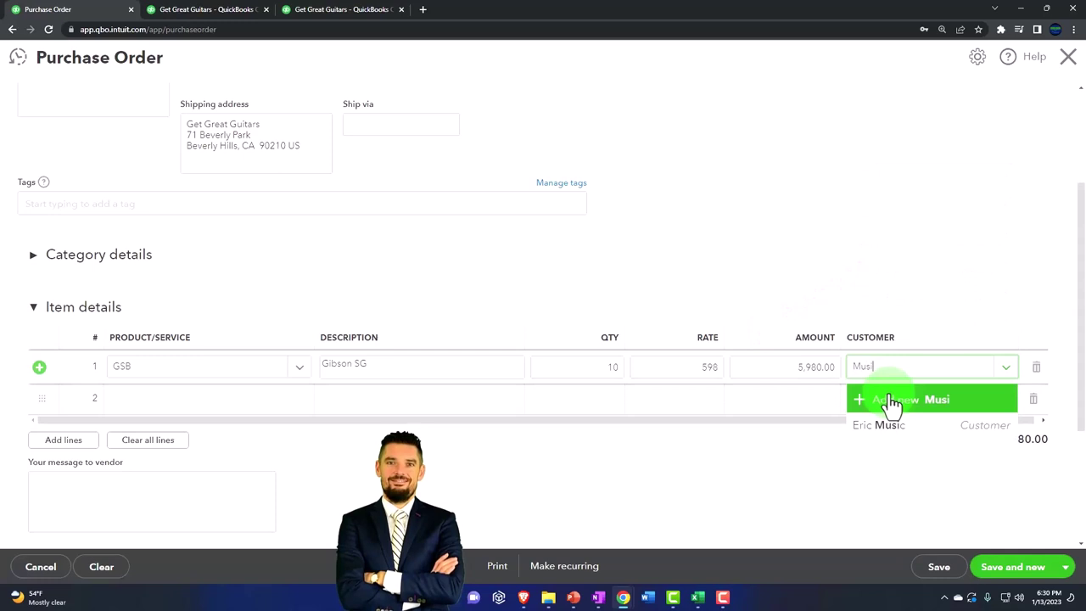
type("c Stuff Store")
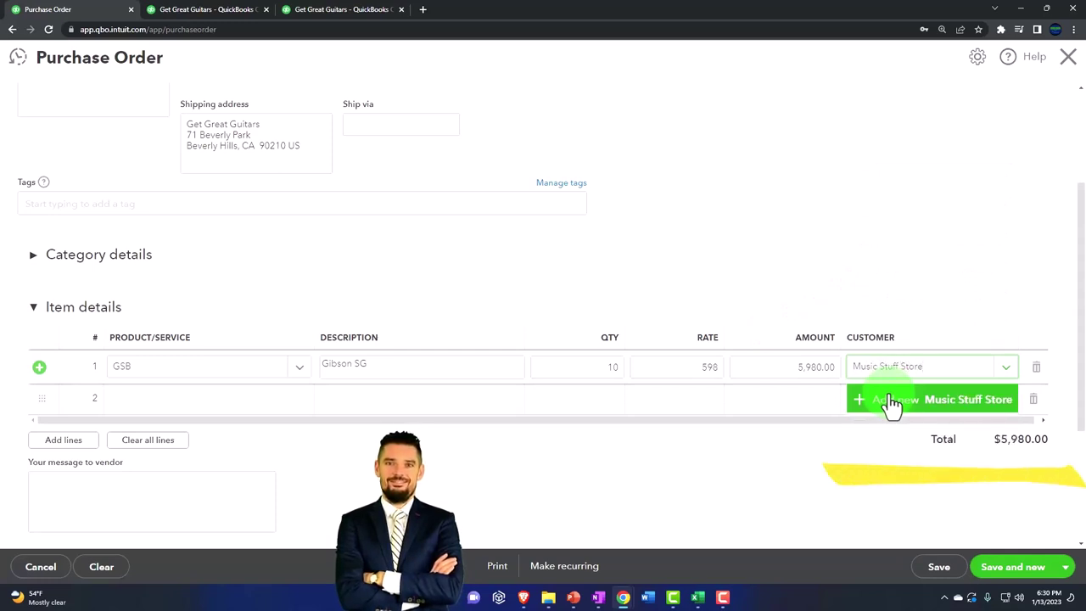
left_click(891, 405)
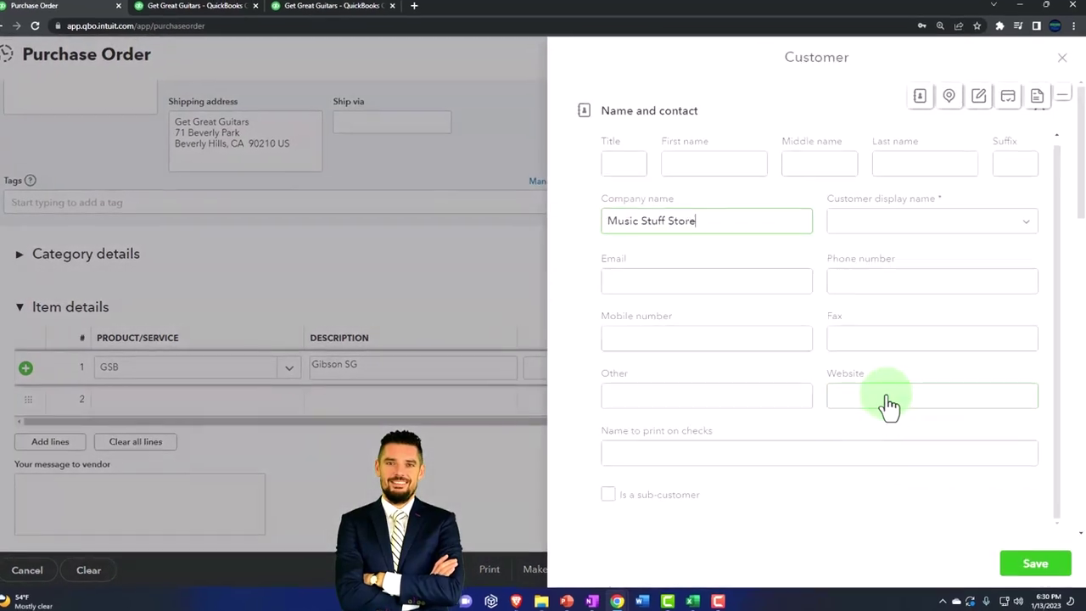
left_click_drag(696, 222, 534, 218)
key("ctrl+c")
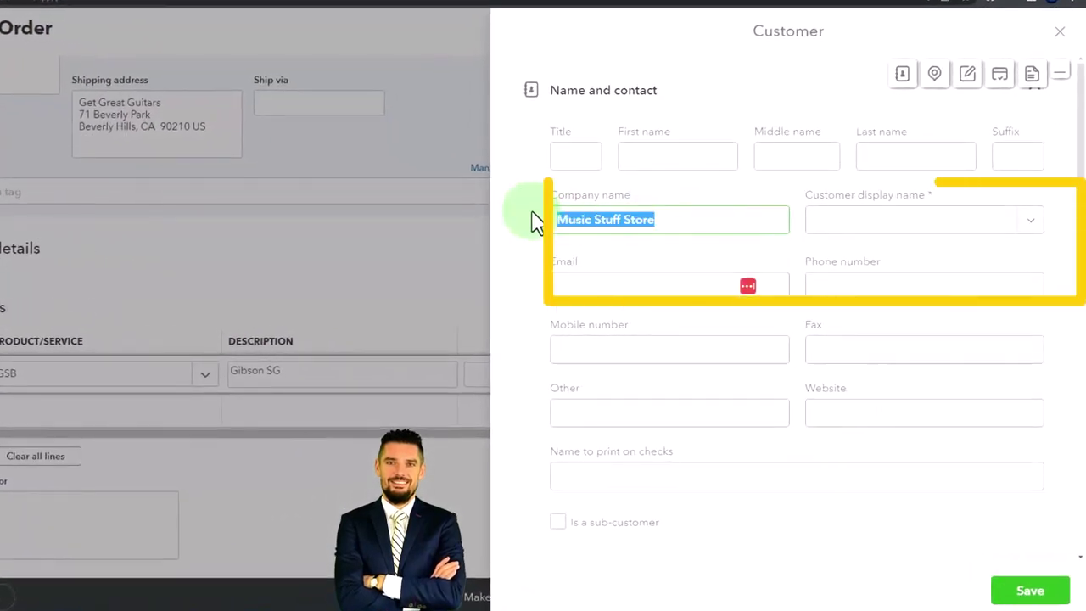
left_click(836, 225)
key("ctrl+v")
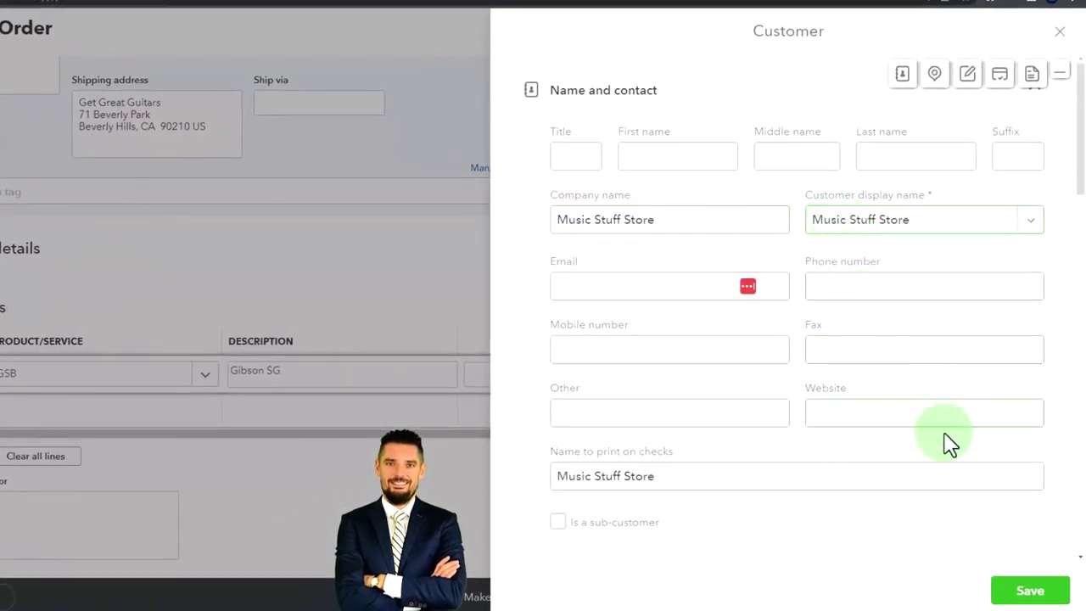
left_click(1027, 600)
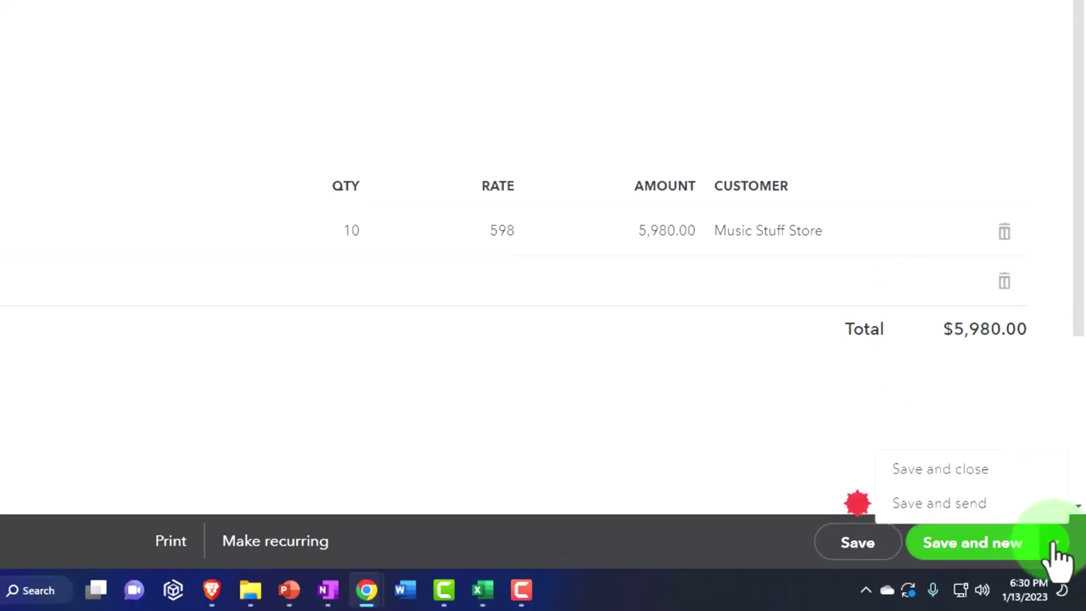
Save and close the purchase order and go to the Vendors list under Expenses.
left_click(984, 496)
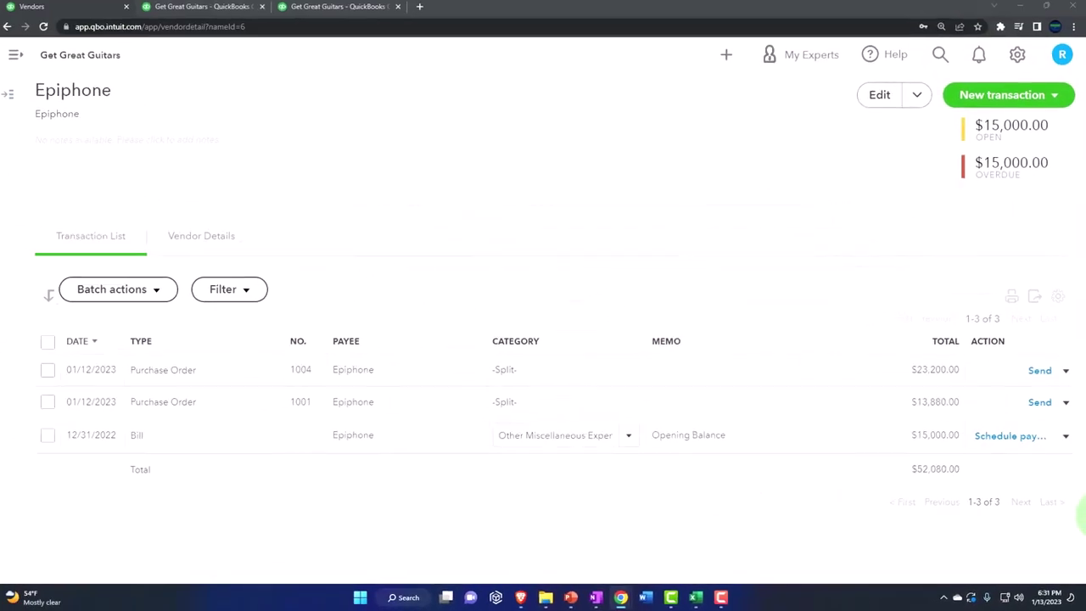
left_click(21, 59)
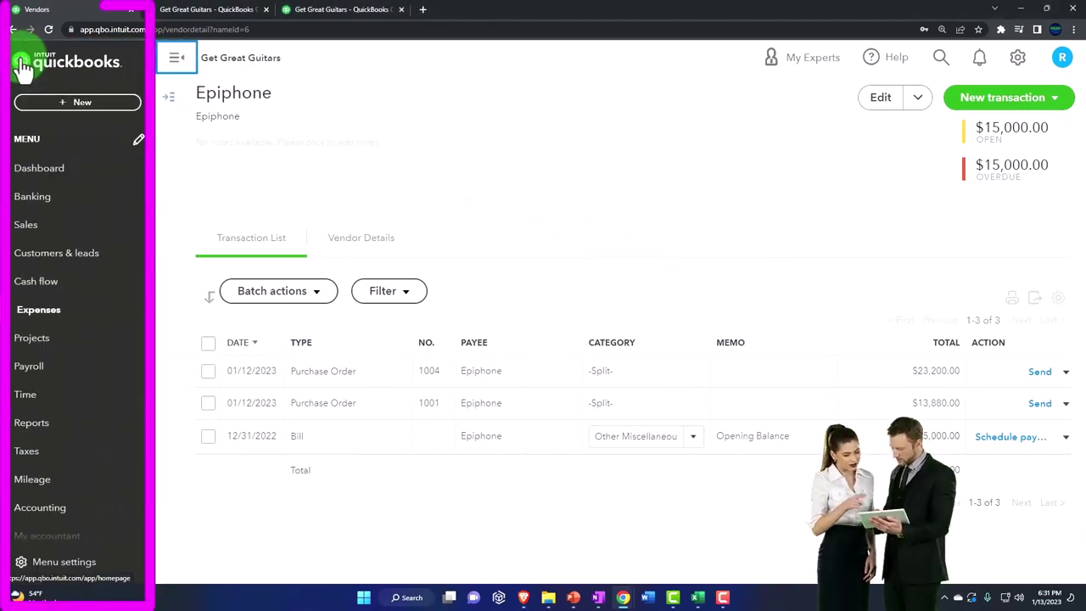
left_click(40, 311)
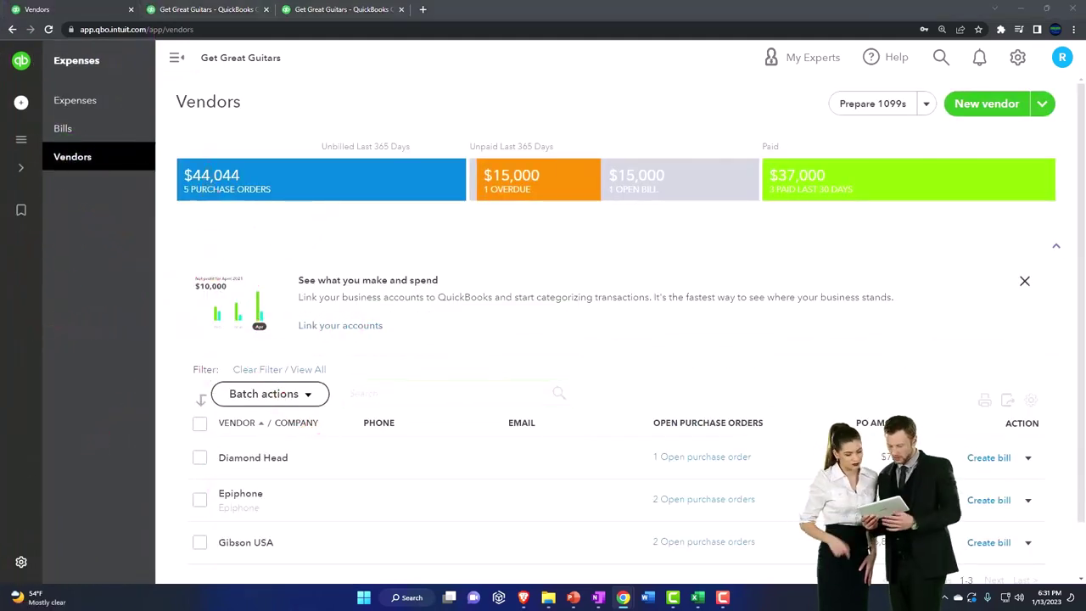
Switch to the Sample Company window to look up where Vendors is found there, and return to the Get Great Guitars vendor list.
key("alt+Tab")
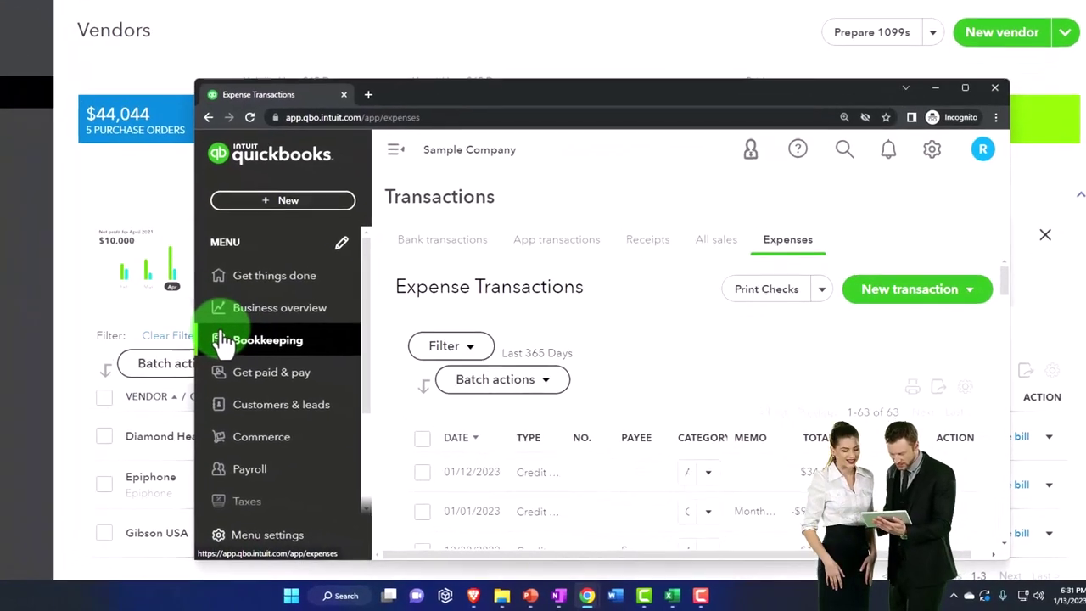
left_click(301, 373)
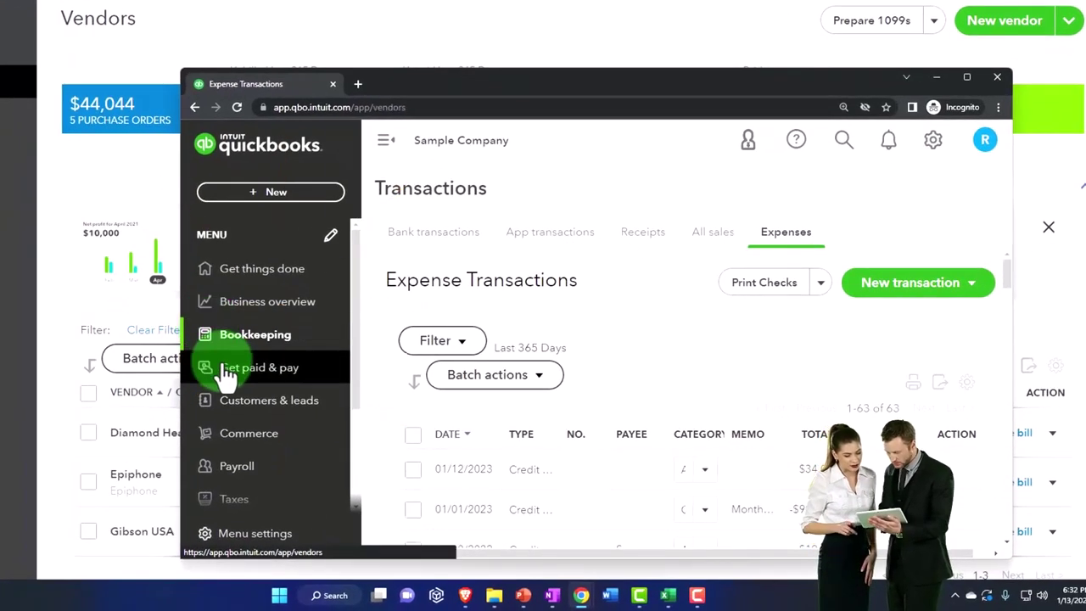
left_click(227, 373)
left_click(291, 490)
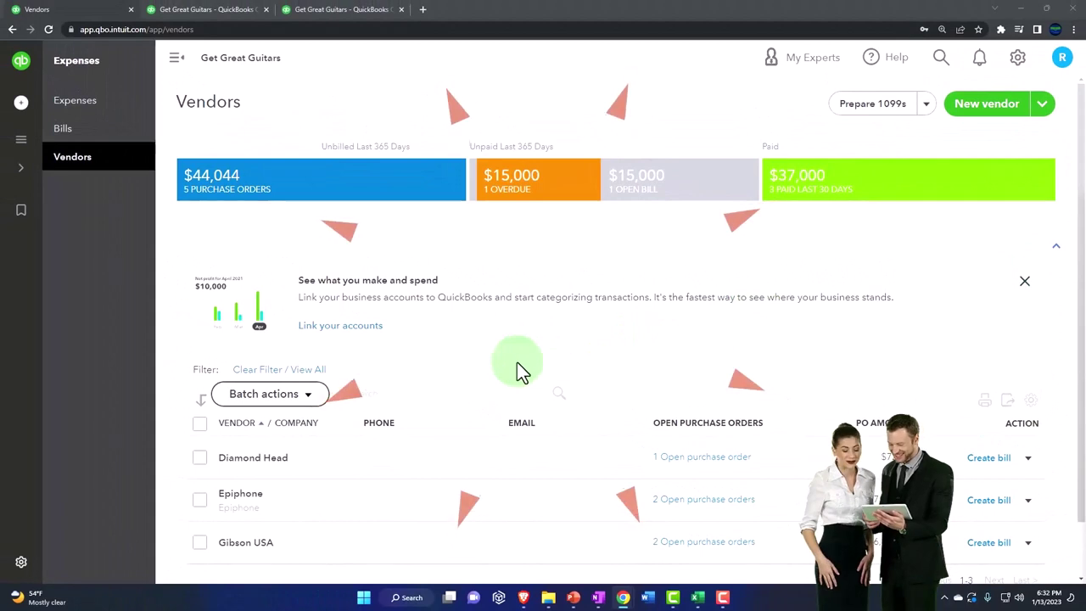
scroll(518, 365, "down", 1)
scroll(513, 373, "up", 1)
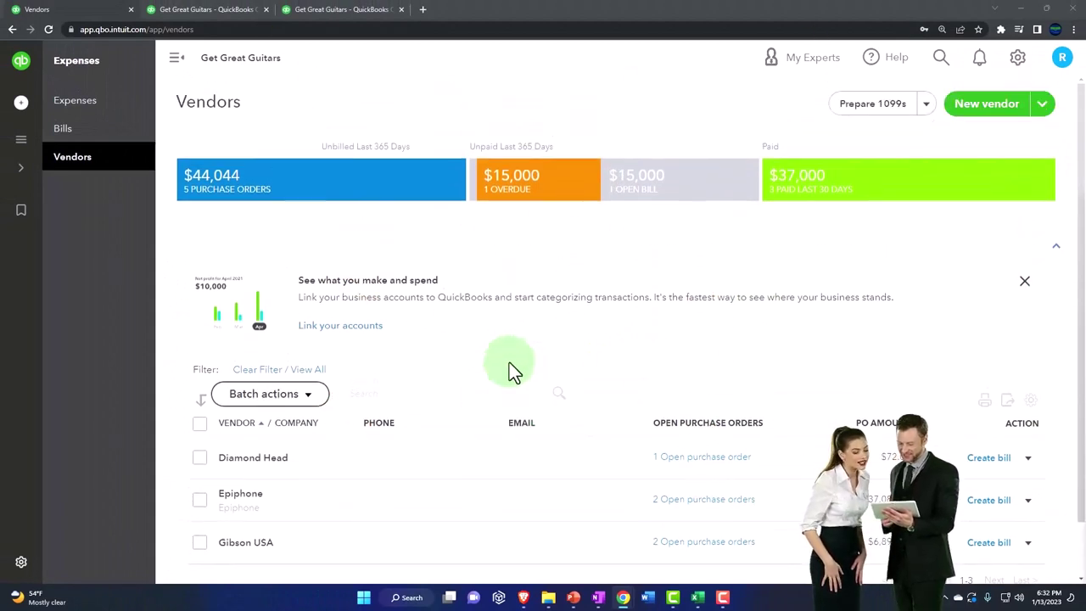